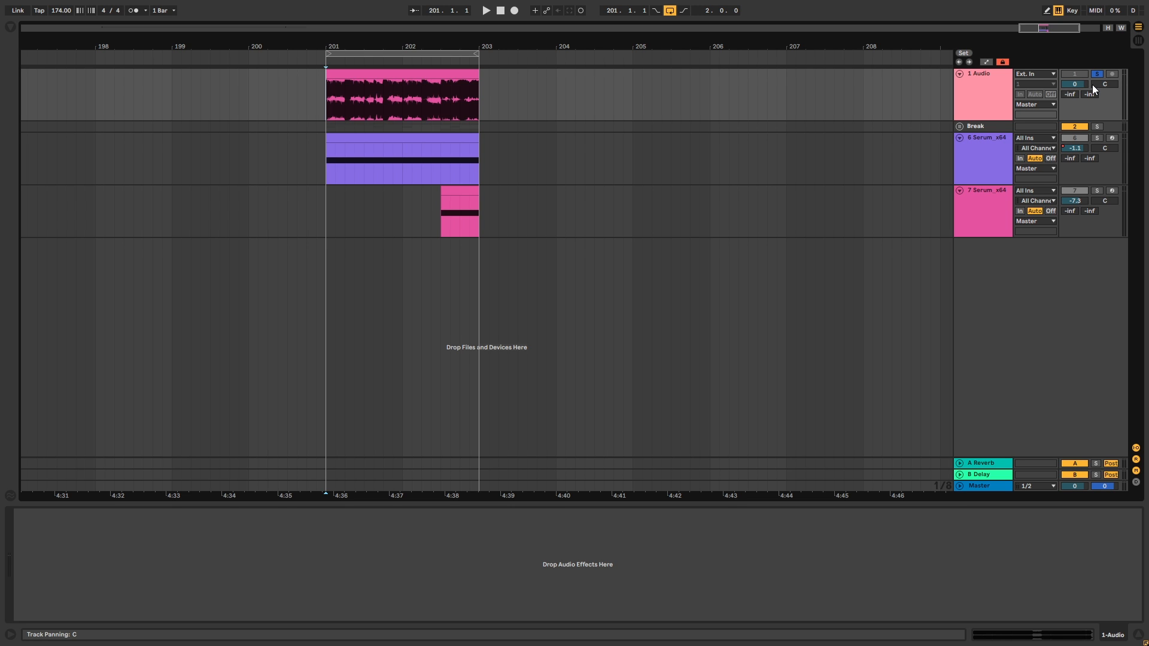
# Play the soloed original audio, unsolo it to hear the recreated parts, and lower the 7 Serum_x64 track's volume to -8.0.
pyautogui.press('space')
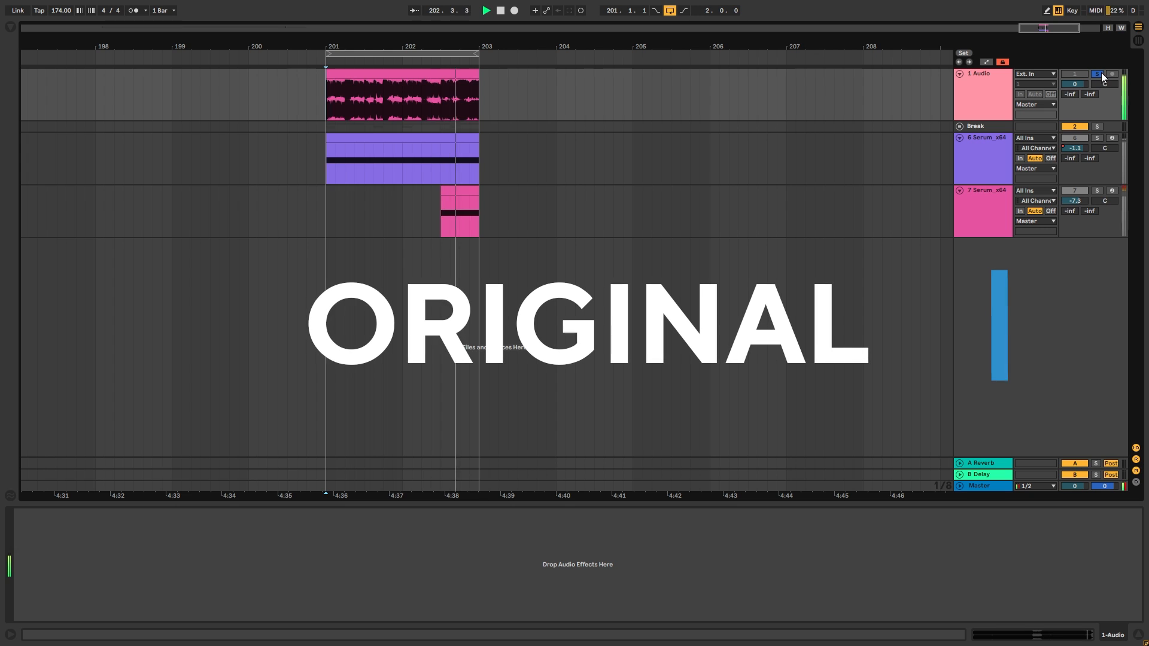
pyautogui.click(1099, 74)
pyautogui.press('space')
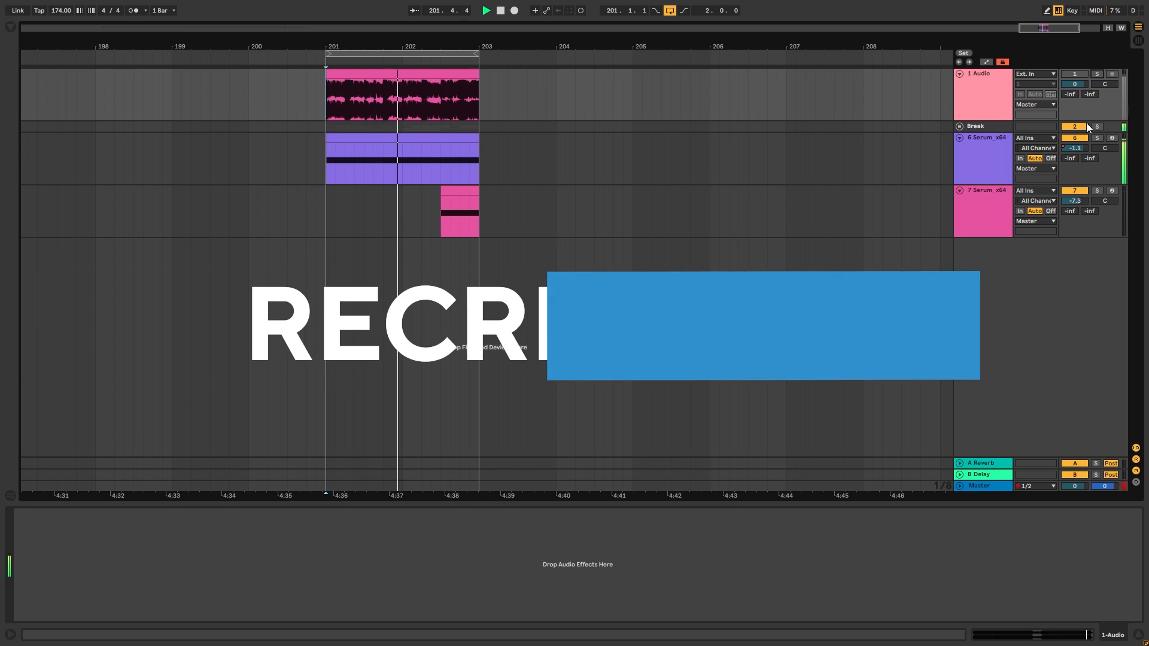
pyautogui.moveTo(1075, 201); pyautogui.dragTo(1075, 208)
pyautogui.press('space')
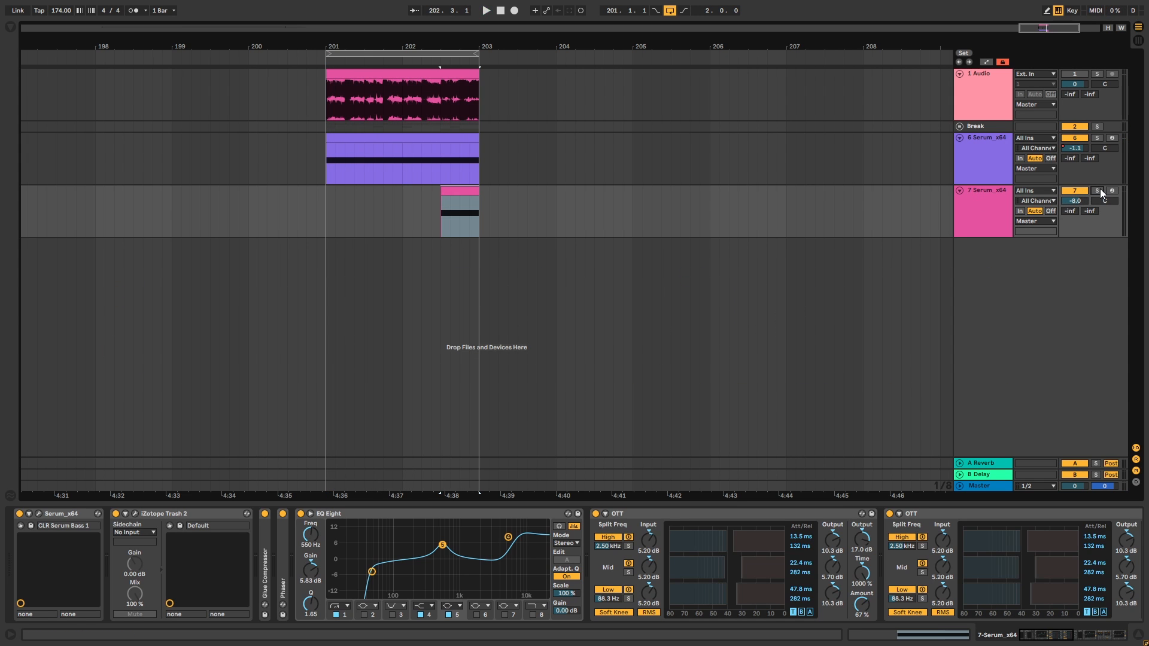
# Solo the 7 Serum_x64 track, listen to its selected clip, and turn its solo off.
pyautogui.click(1100, 189)
pyautogui.press('space')
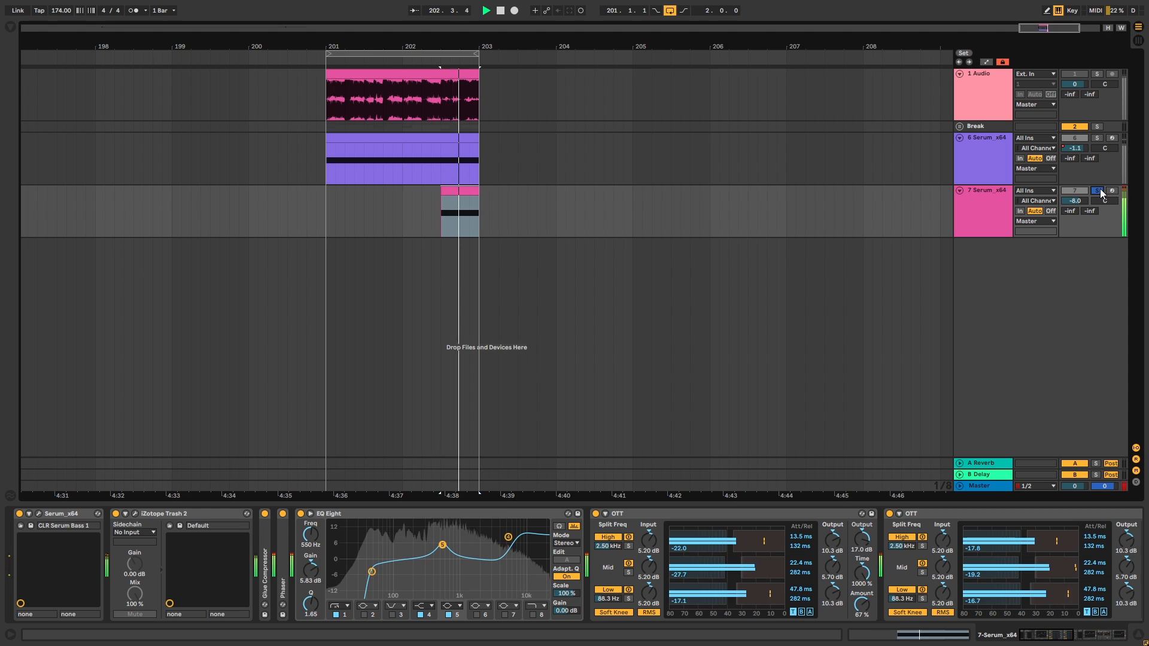
pyautogui.press('space')
pyautogui.click(1100, 188)
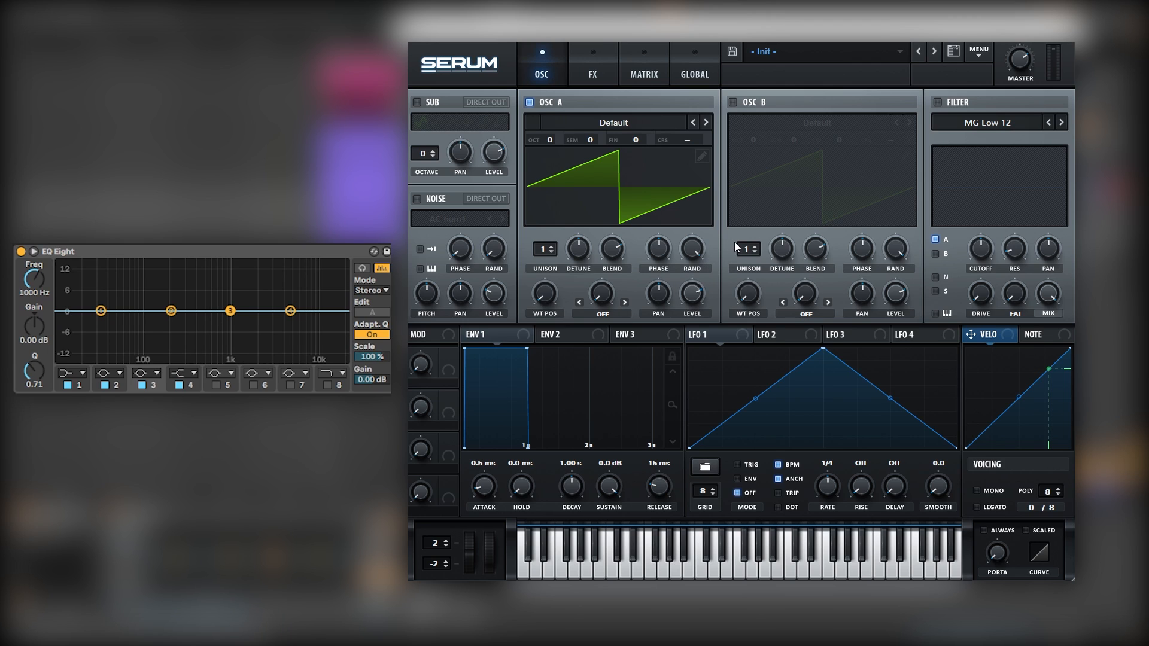
# Load the Basic Shapes wavetable into Osc A of the initialized Serum patch.
pyautogui.click(630, 123)
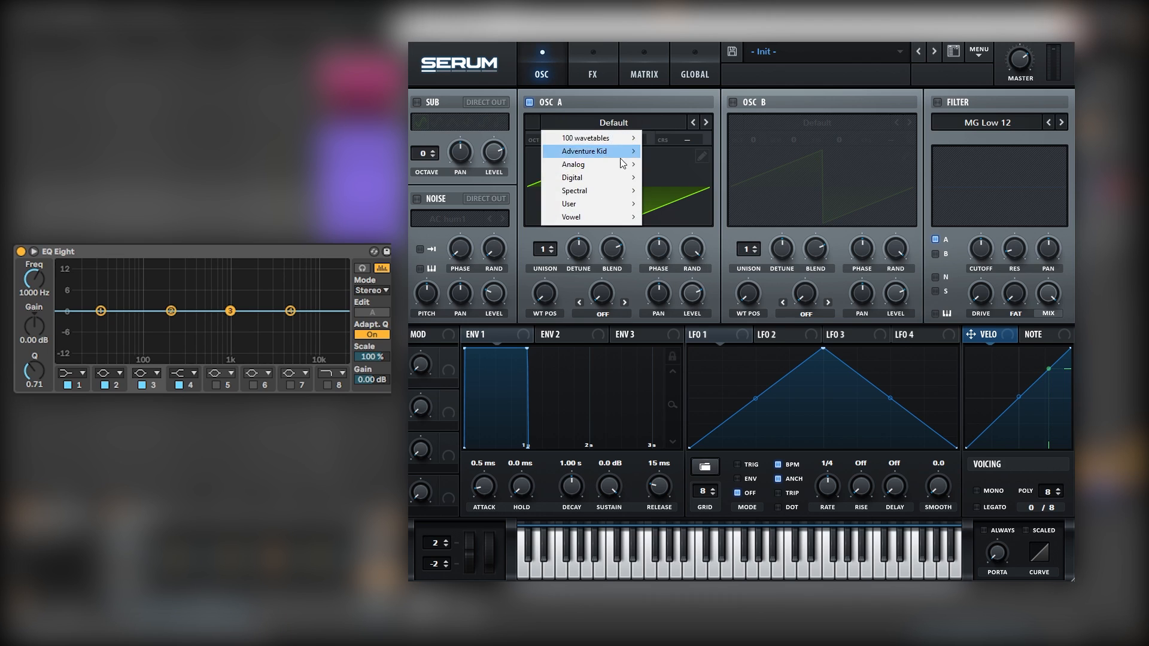
pyautogui.moveTo(629, 166)
pyautogui.click(698, 223)
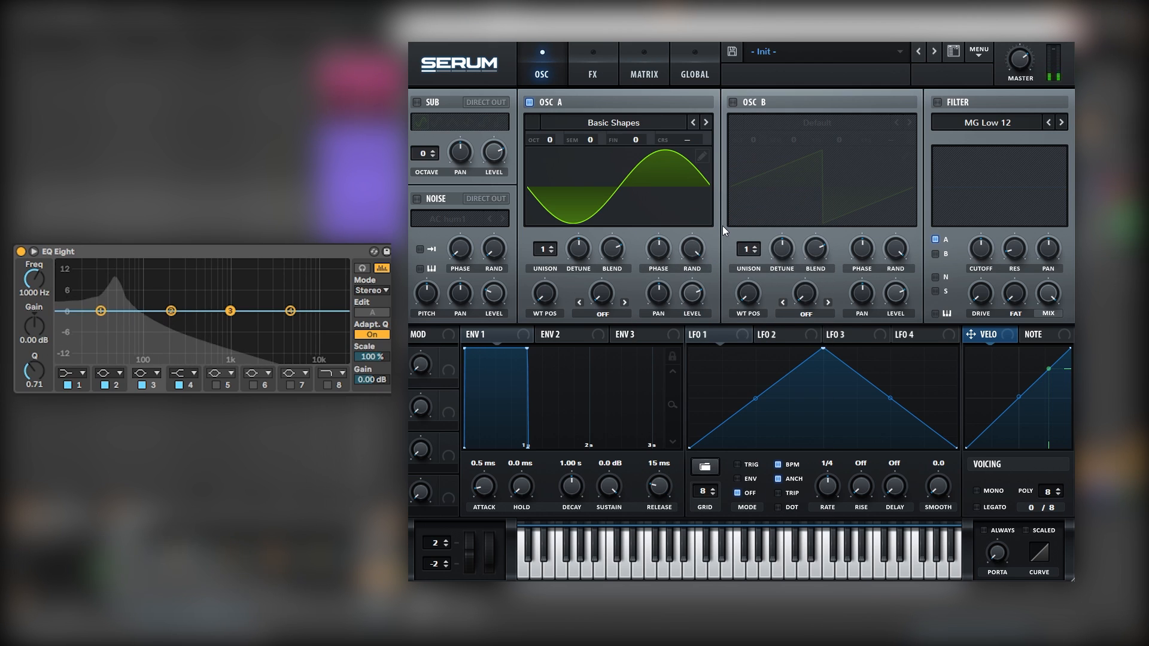
# Enable the distortion effect in Tube mode and raise its drive to about halfway.
pyautogui.click(599, 75)
pyautogui.click(422, 128)
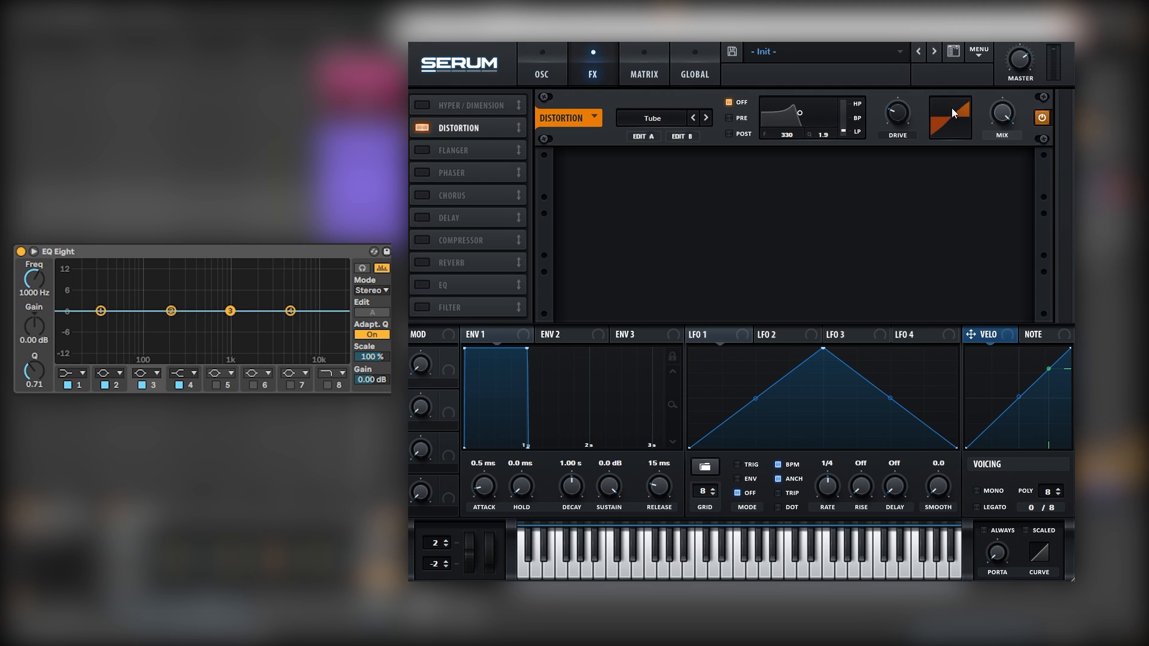
pyautogui.moveTo(908, 113); pyautogui.dragTo(920, 80)
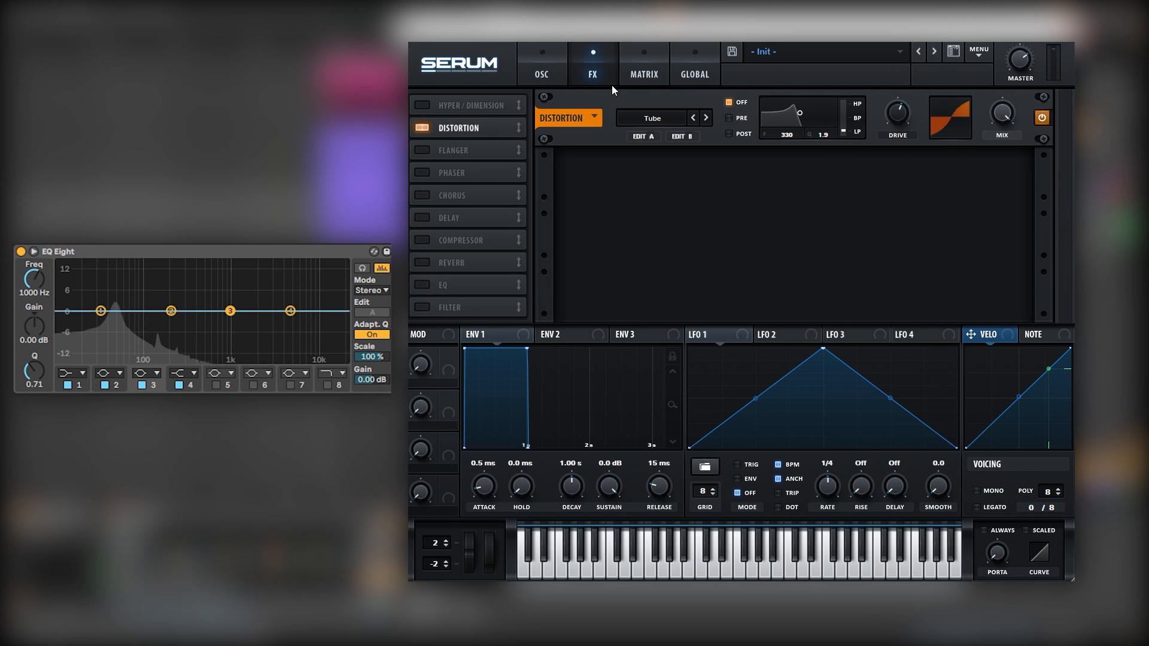
# Edit Osc A's wavetable and shift the first harmonic's phase to flip the first frame's sine wave.
pyautogui.click(550, 74)
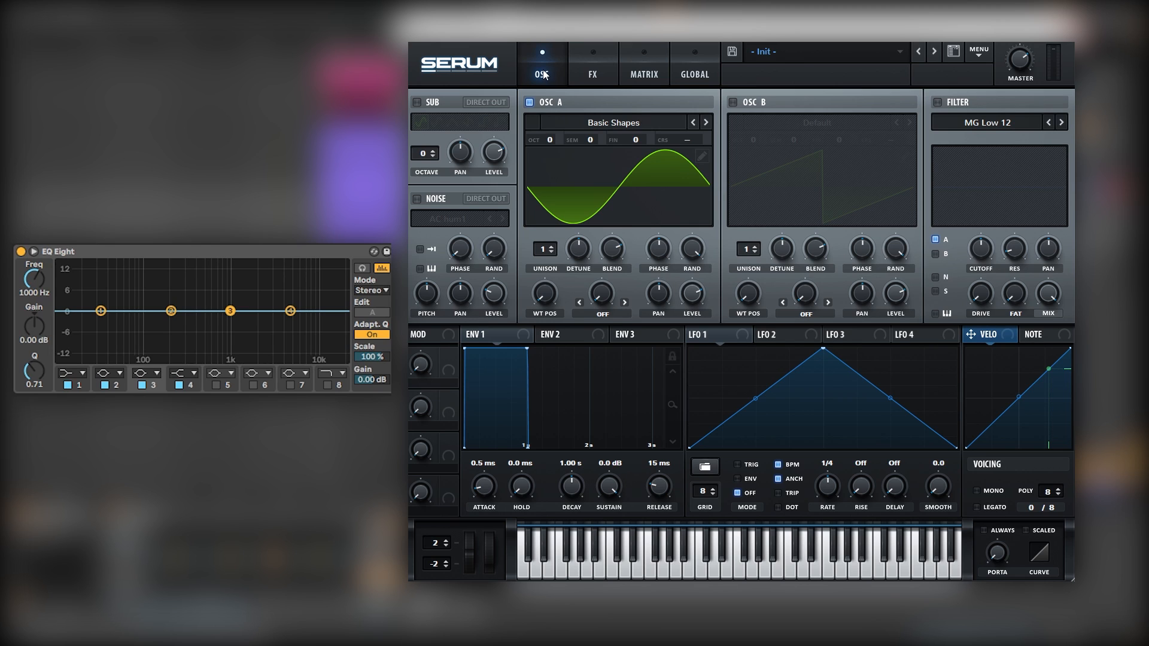
pyautogui.click(702, 157)
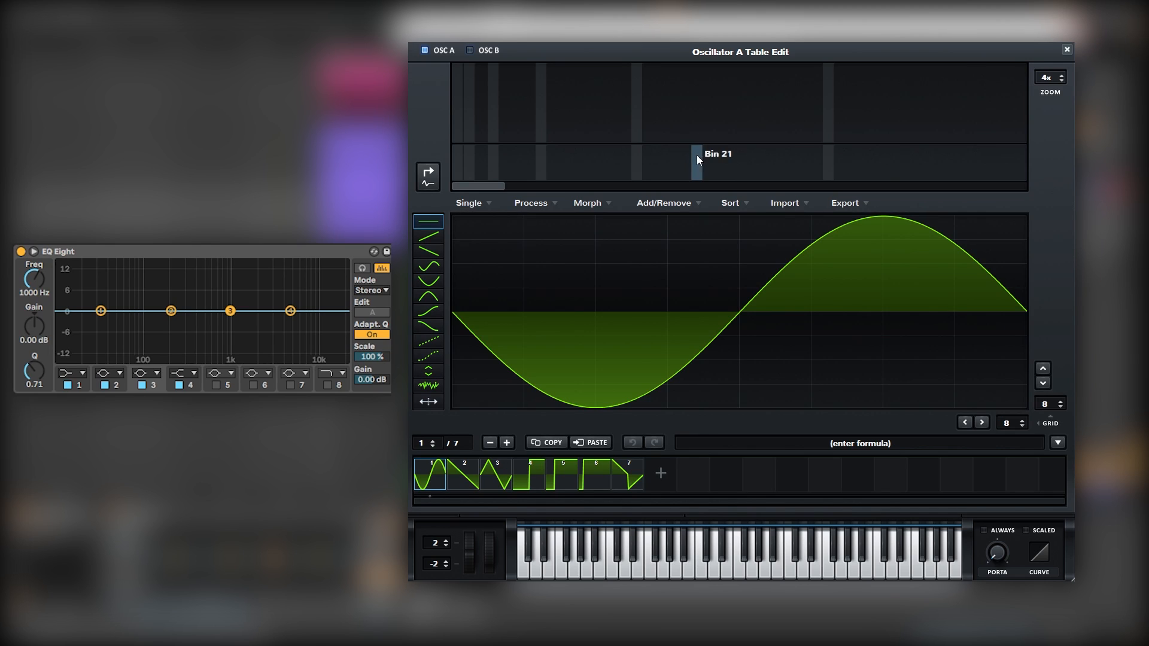
pyautogui.click(430, 176)
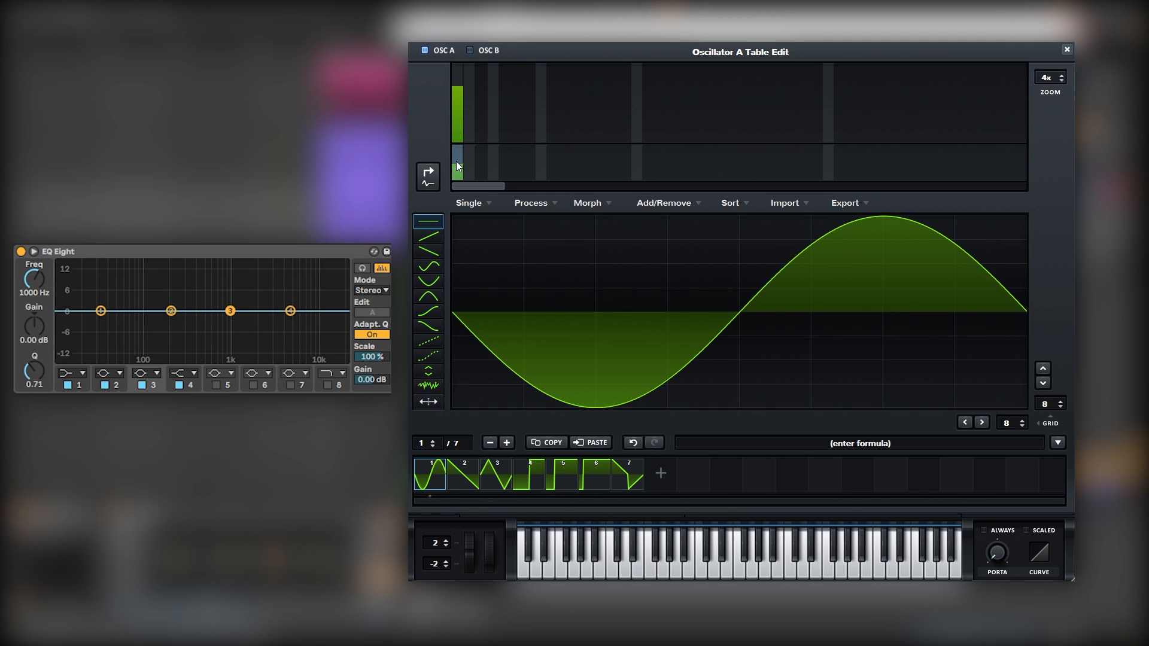
pyautogui.moveTo(458, 168); pyautogui.dragTo(456, 250)
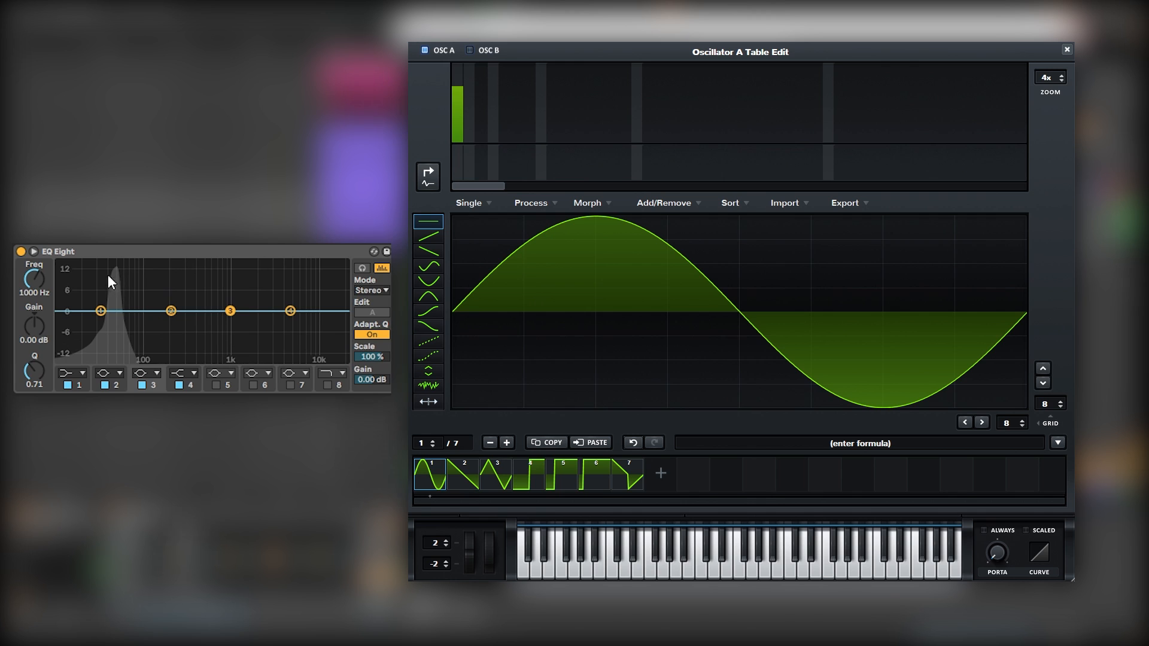
# Add the third, fifth and second harmonics at different heights to the first wavetable frame, and close the wavetable editor.
pyautogui.click(481, 120)
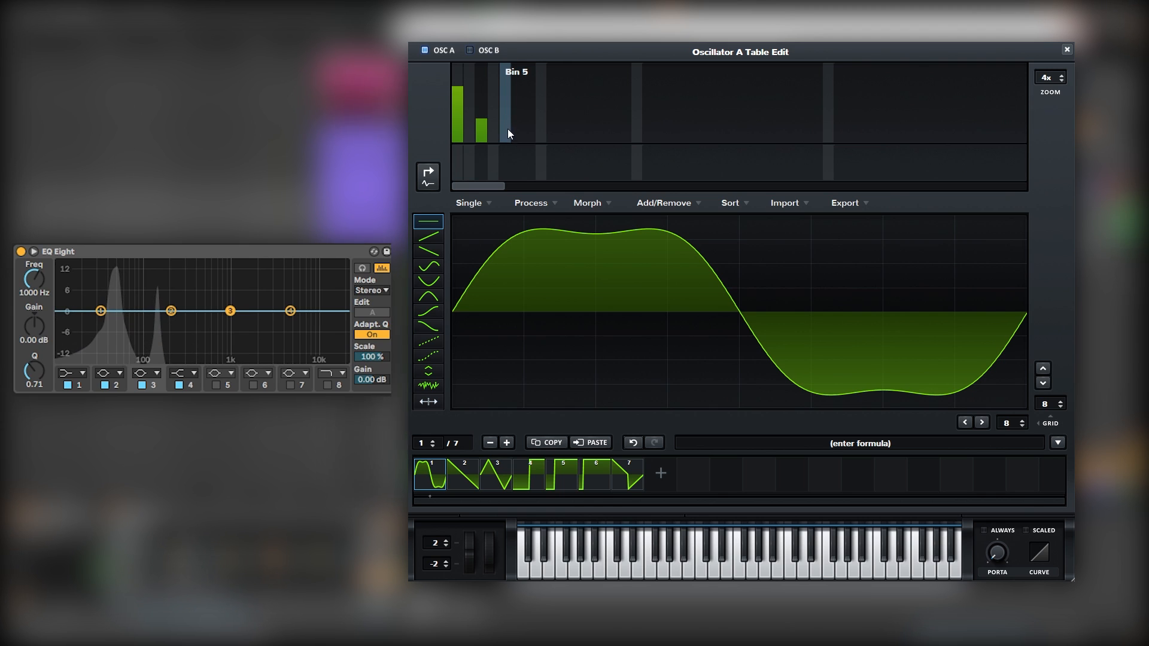
pyautogui.moveTo(505, 130); pyautogui.dragTo(505, 127)
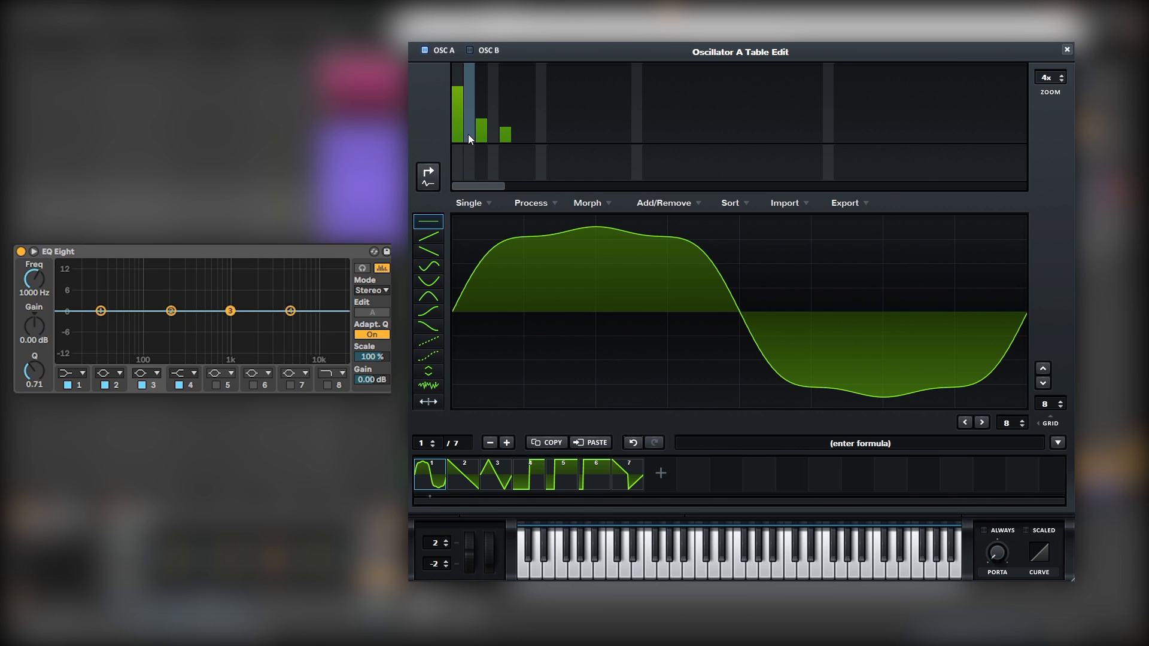
pyautogui.moveTo(469, 129); pyautogui.dragTo(470, 105)
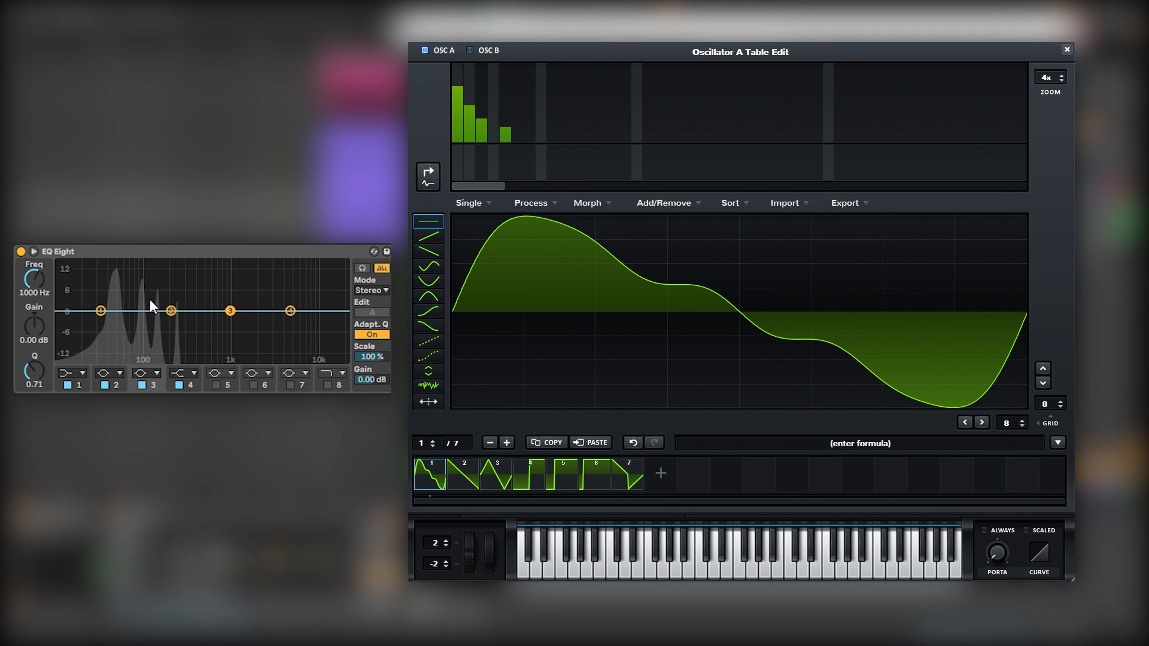
pyautogui.click(1068, 49)
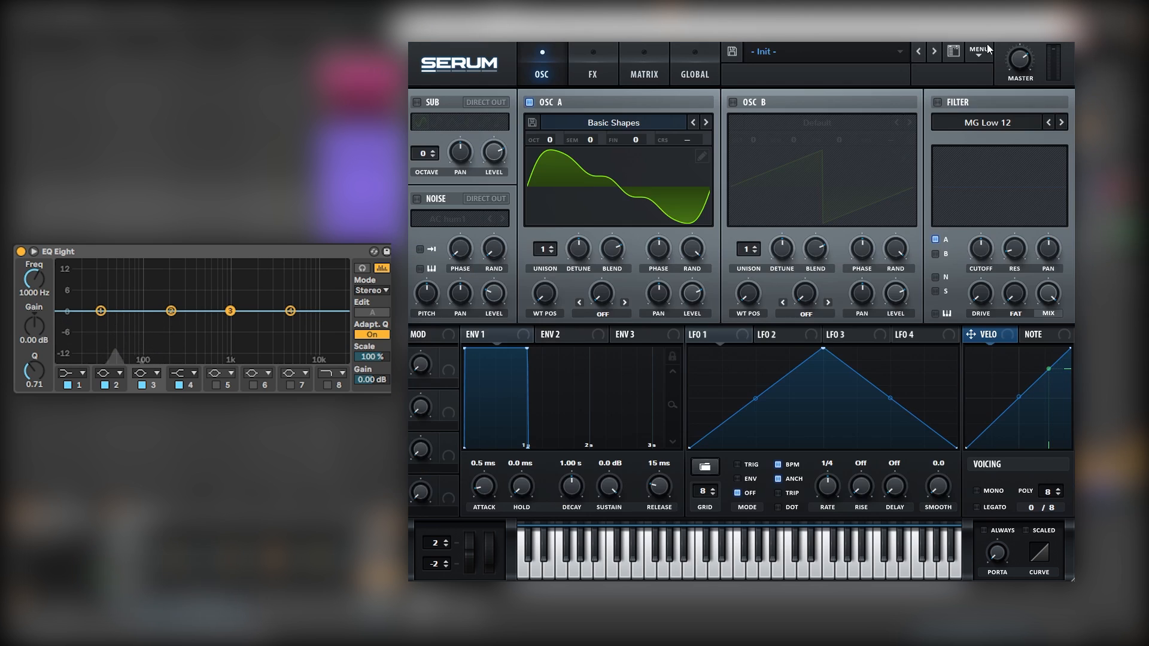
# Turn on the sub oscillator with a sine wave and turn down Osc A's phase randomness.
pyautogui.click(417, 102)
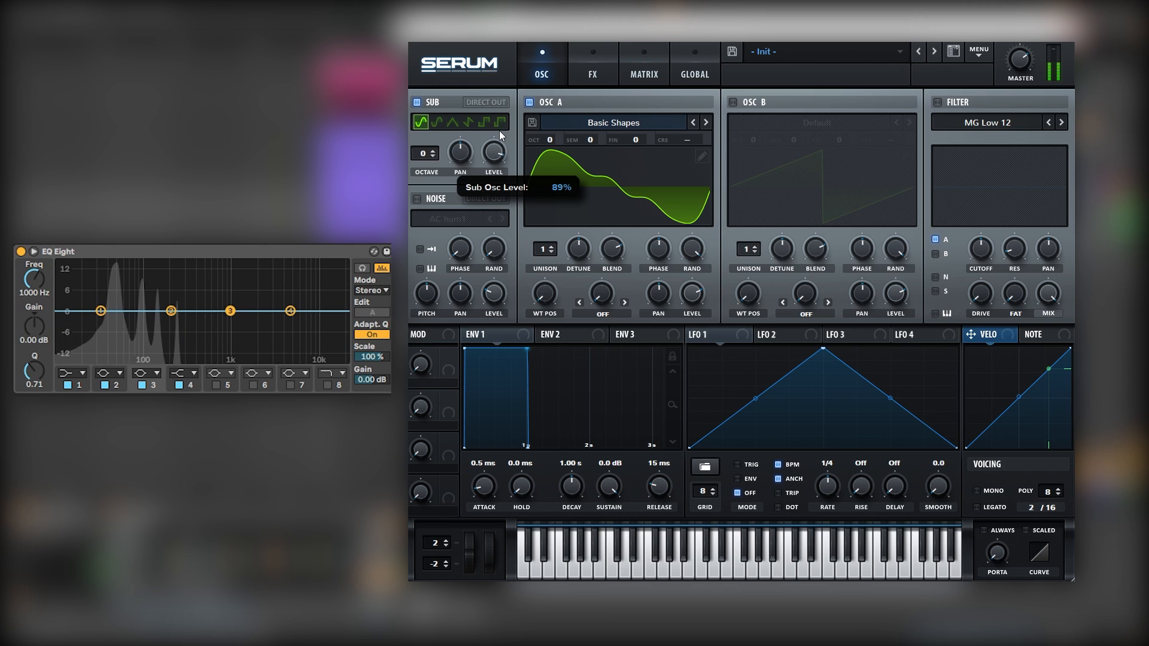
pyautogui.click(692, 249)
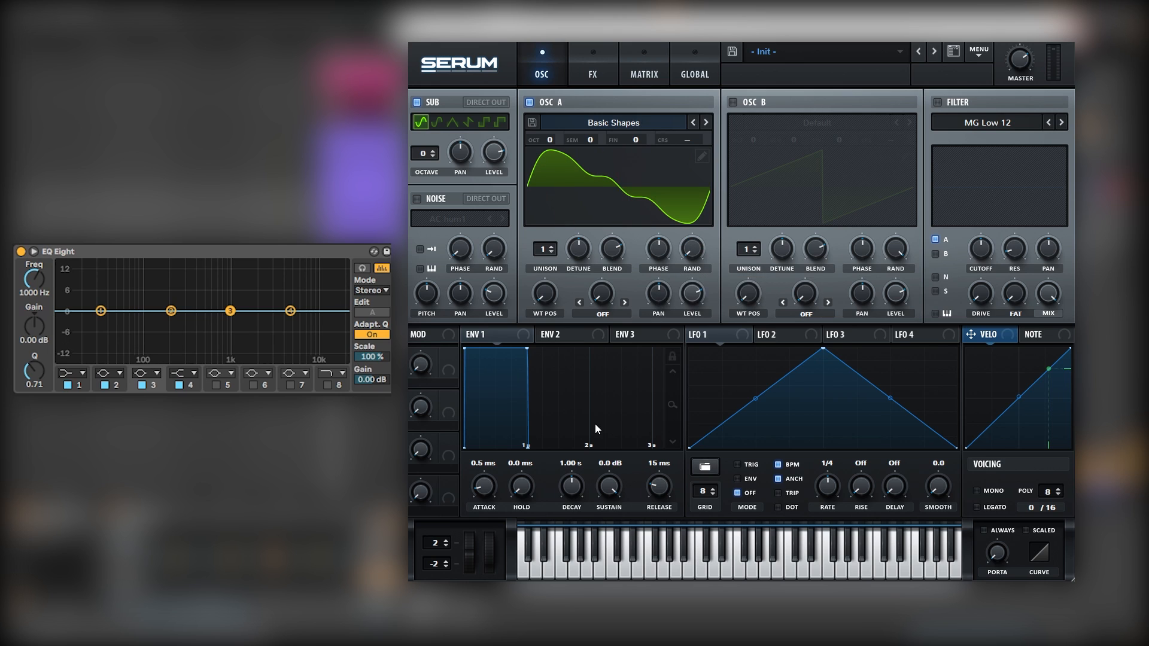
# Test different Osc A phase positions against the sub oscillator, and set the phase to about 178 degrees.
pyautogui.moveTo(657, 262)
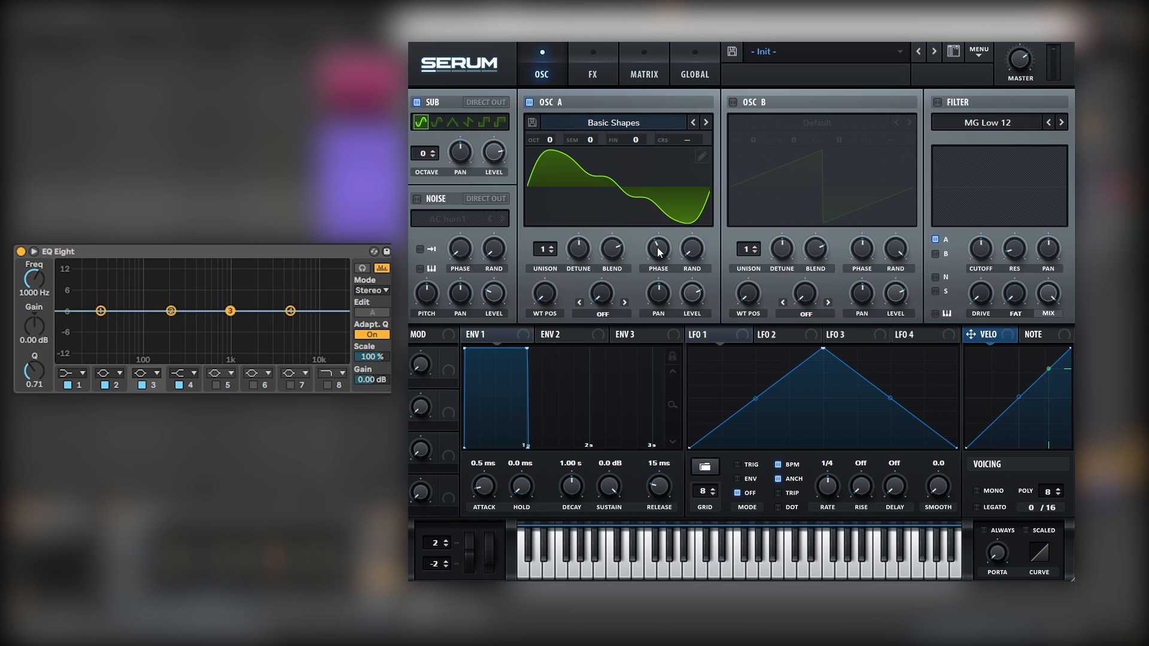
pyautogui.moveTo(659, 251); pyautogui.dragTo(648, 285)
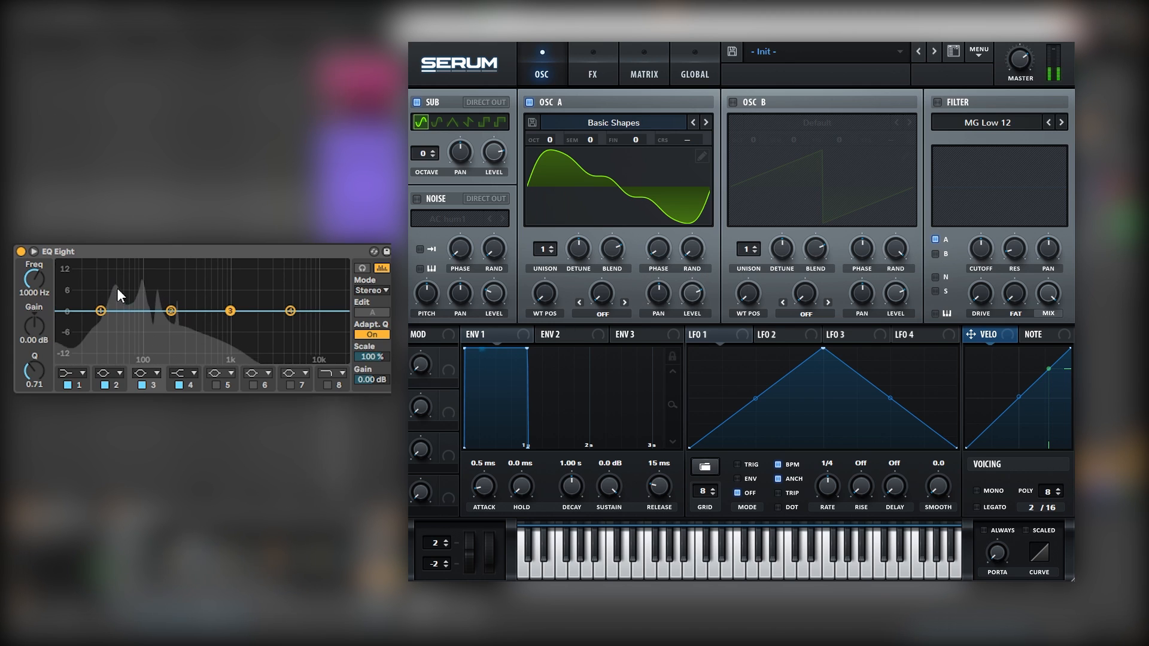
pyautogui.moveTo(658, 242); pyautogui.dragTo(667, 196)
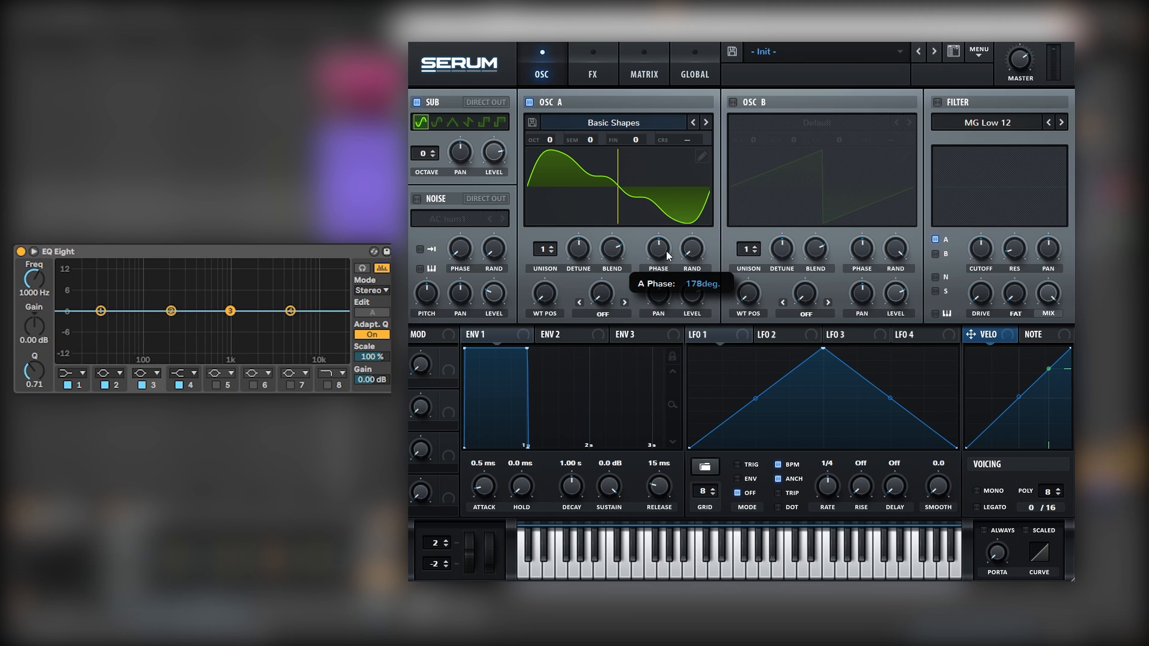
pyautogui.moveTo(662, 254)
pyautogui.press('space')
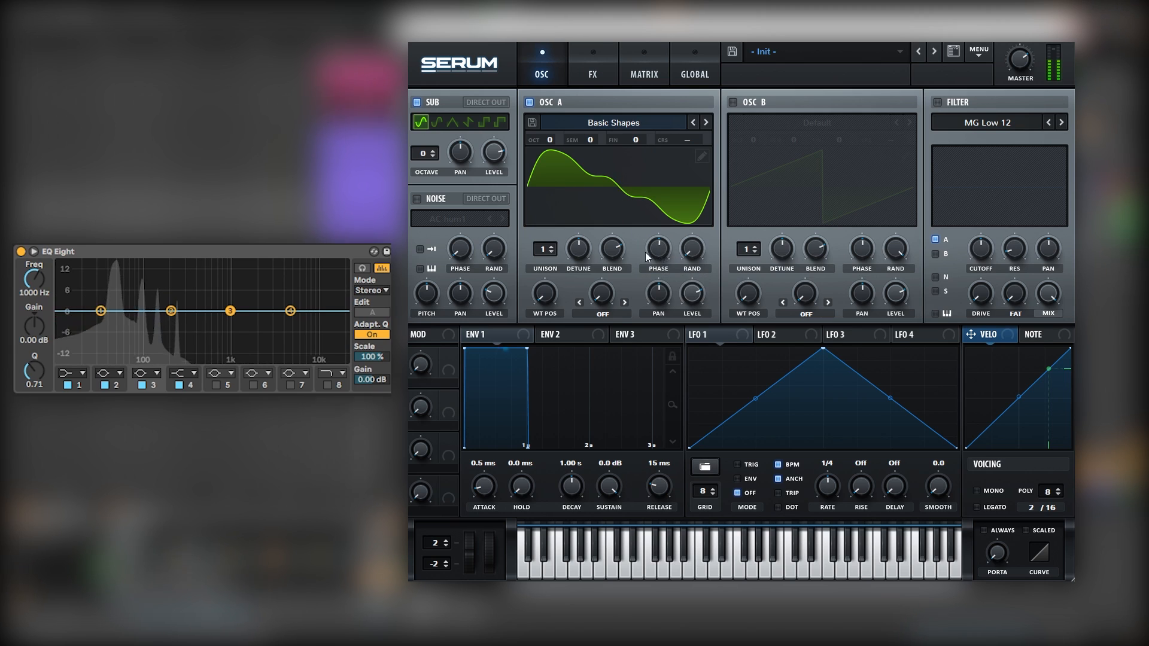
# Assign LFO 1 to modulate both Osc A's level and the sub oscillator's level.
pyautogui.moveTo(498, 151)
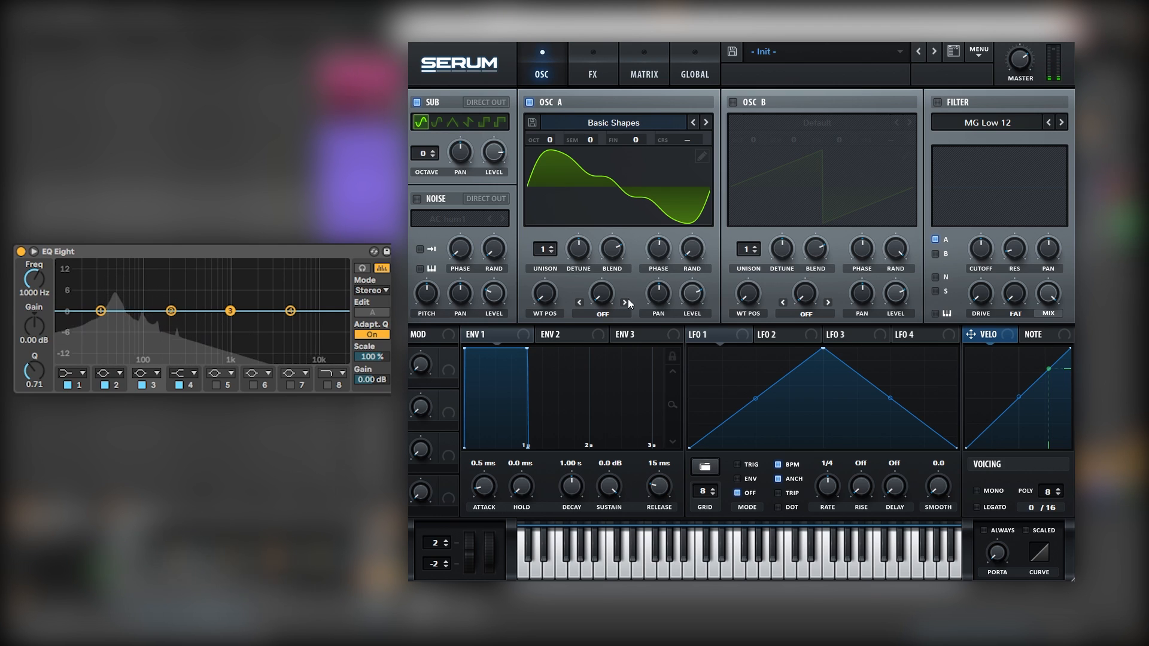
pyautogui.moveTo(693, 335); pyautogui.dragTo(683, 281)
pyautogui.moveTo(599, 227); pyautogui.dragTo(489, 141)
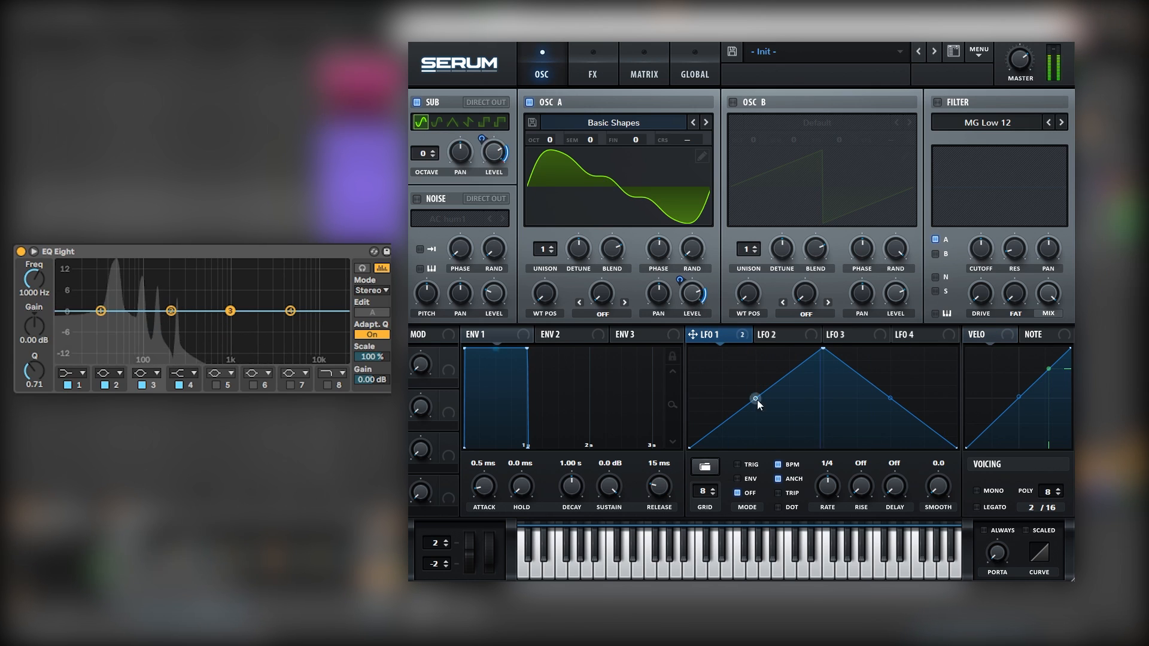
# Bend both slopes of the LFO 1 shape inward and move its peak earlier in the cycle.
pyautogui.click(787, 465)
pyautogui.click(793, 467)
pyautogui.moveTo(756, 398); pyautogui.dragTo(800, 412)
pyautogui.moveTo(890, 399); pyautogui.dragTo(890, 428)
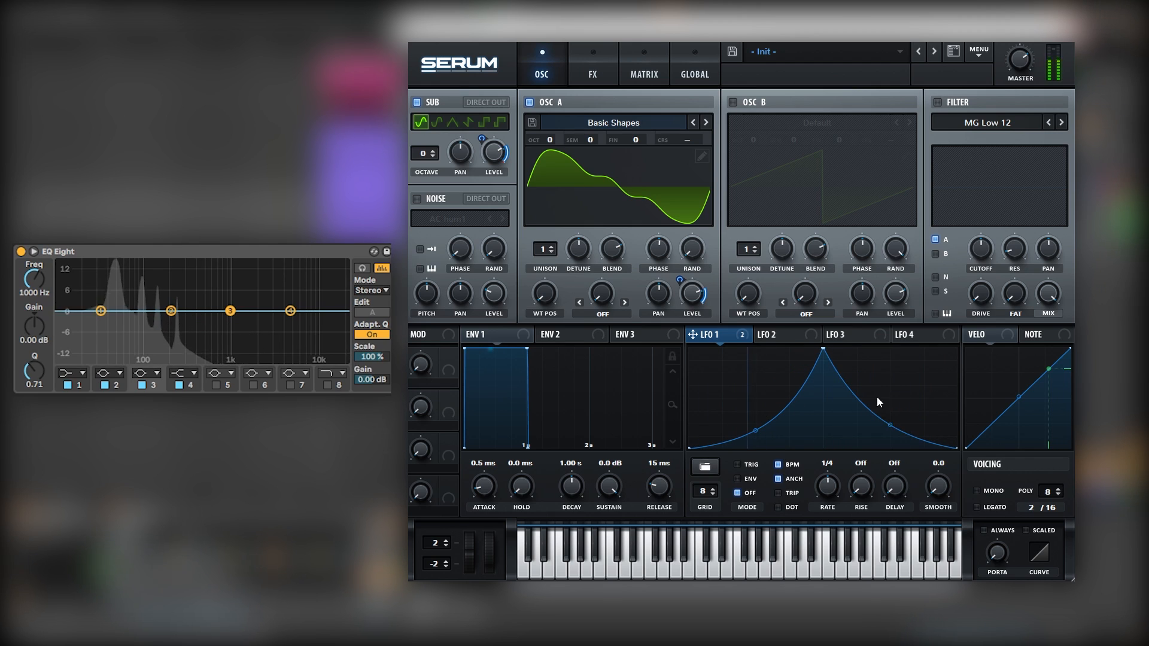
pyautogui.moveTo(823, 349); pyautogui.dragTo(767, 349)
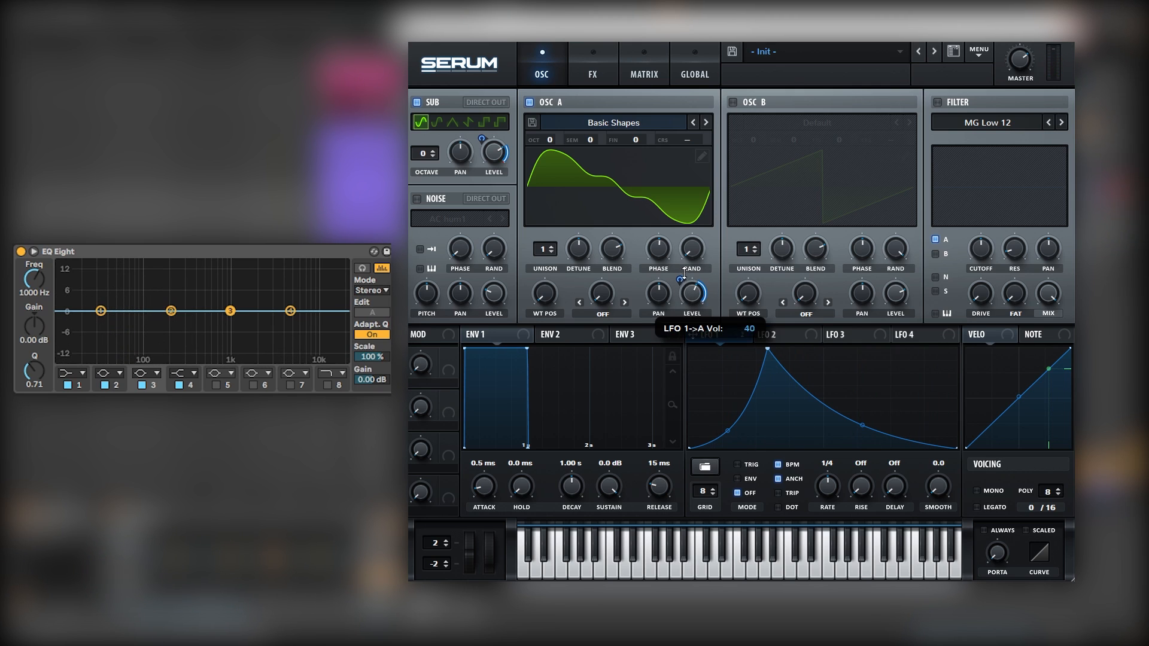
# Fine-tune the sub oscillator's LFO-modulated level.
pyautogui.moveTo(496, 155)
pyautogui.mouseDown()
pyautogui.moveTo(496, 170)
pyautogui.moveTo(486, 143)
pyautogui.mouseUp()
pyautogui.click(486, 152)
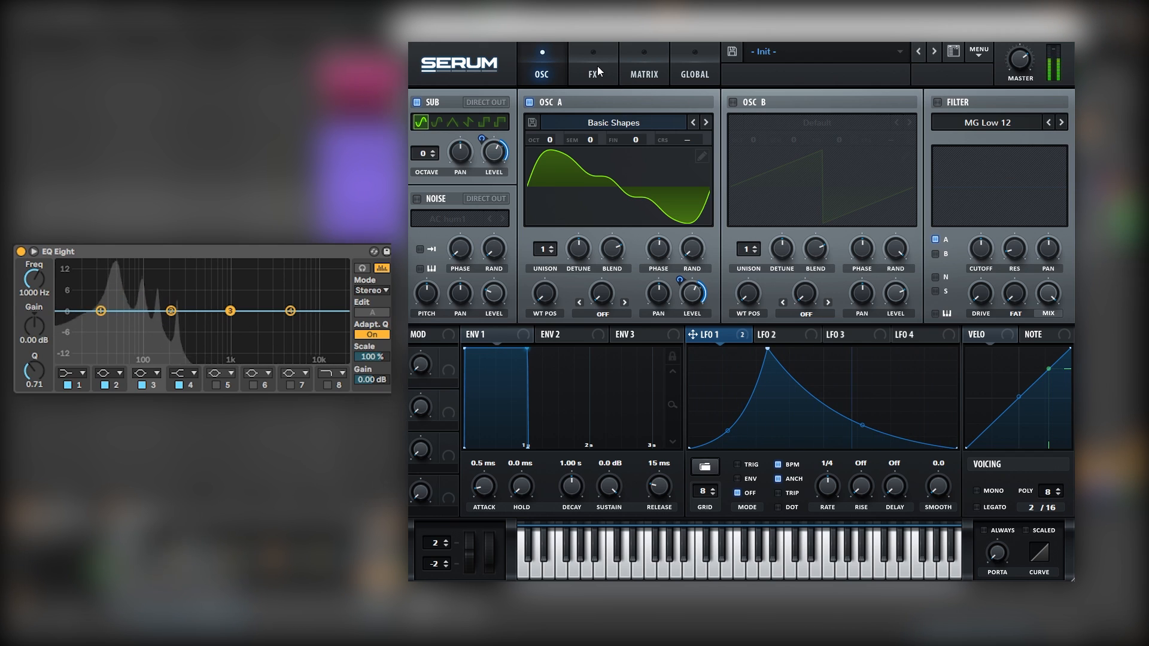
# Reopen Osc A's wavetable for editing, raise the second harmonic, and audition the fifth harmonic at different heights, leaving it slightly lower.
pyautogui.click(703, 156)
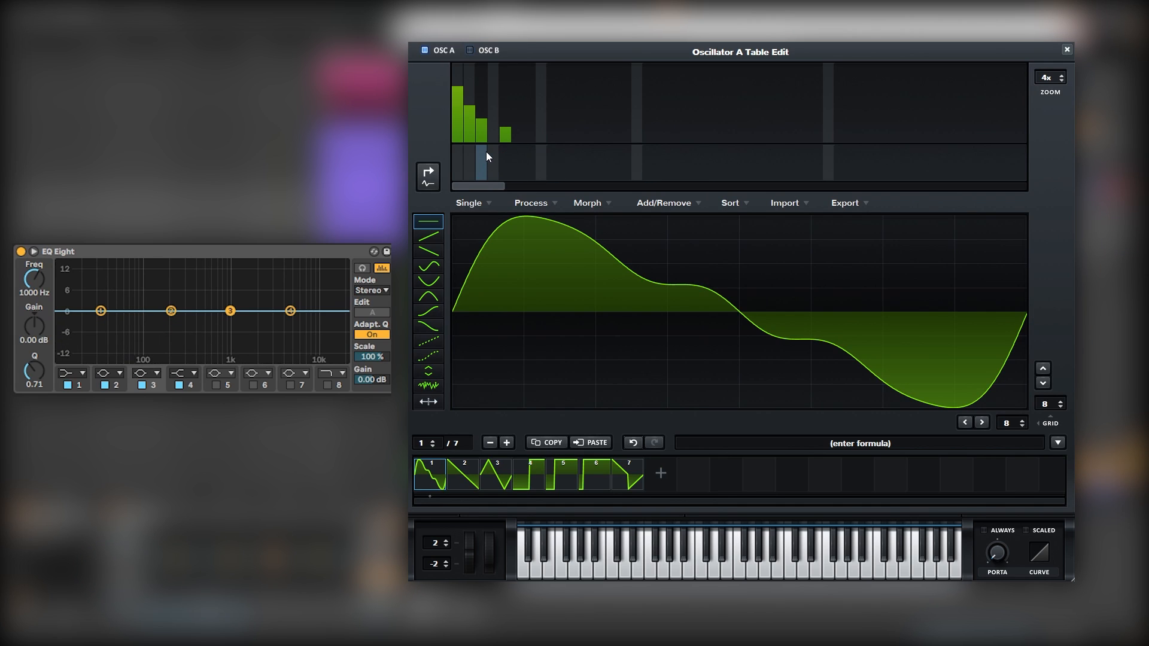
pyautogui.click(472, 97)
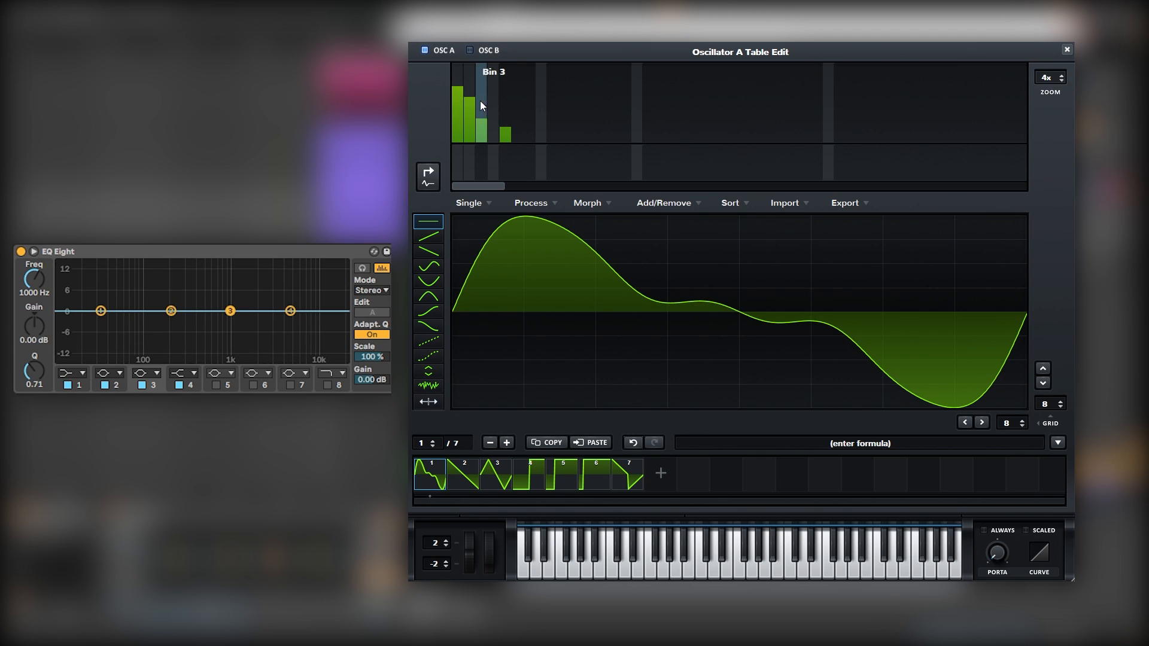
pyautogui.click(506, 135)
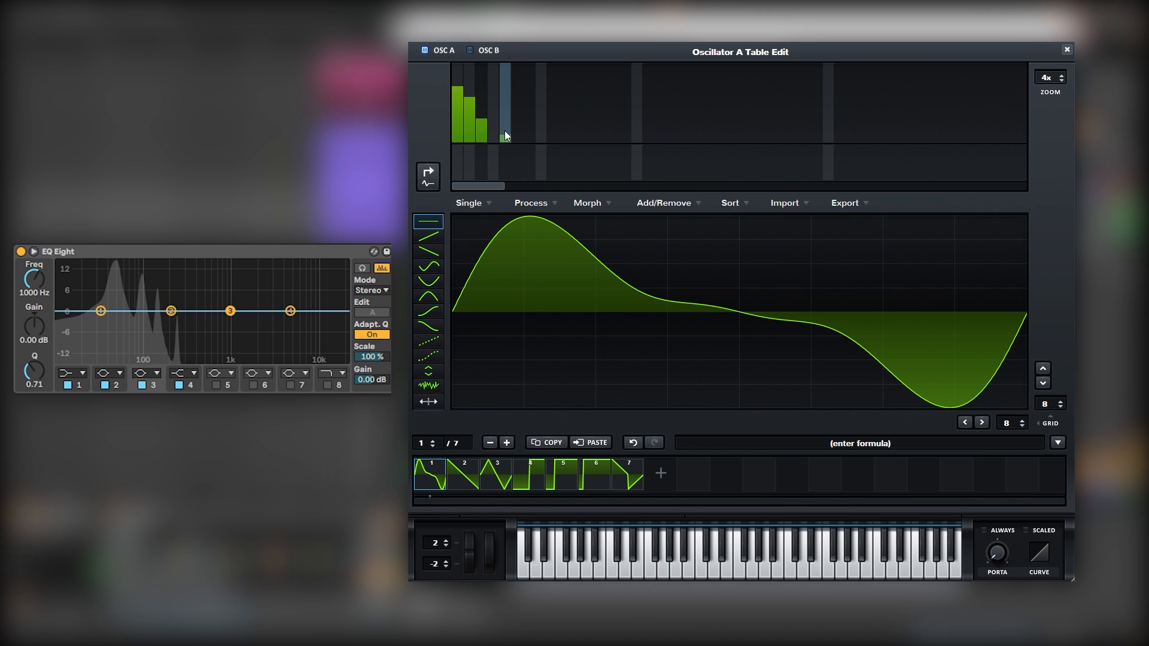
pyautogui.click(506, 117)
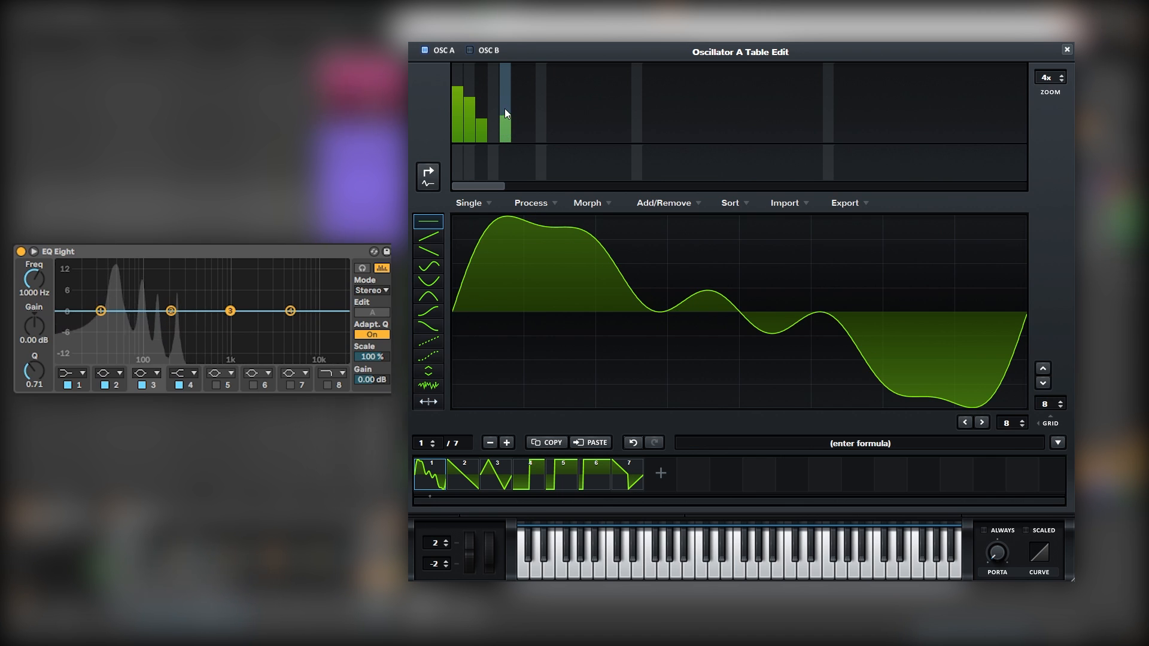
pyautogui.click(502, 131)
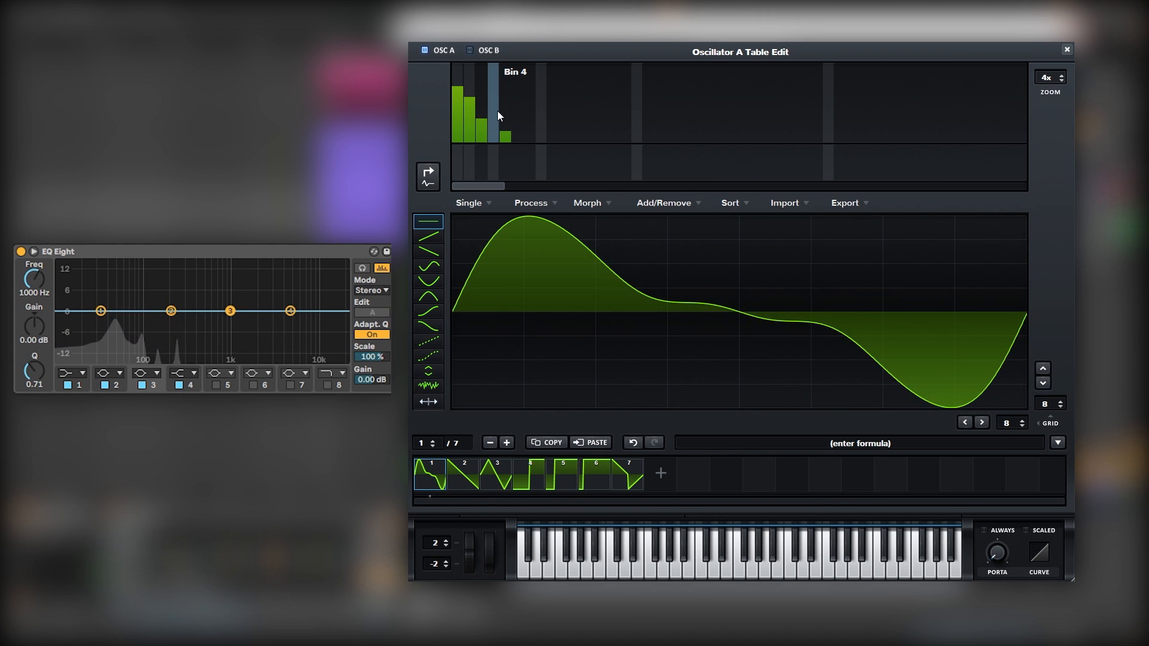
# Try adding a fourth harmonic and remove it, and raise the first harmonic of the Osc A wave.
pyautogui.click(498, 113)
pyautogui.moveTo(495, 116); pyautogui.dragTo(495, 150)
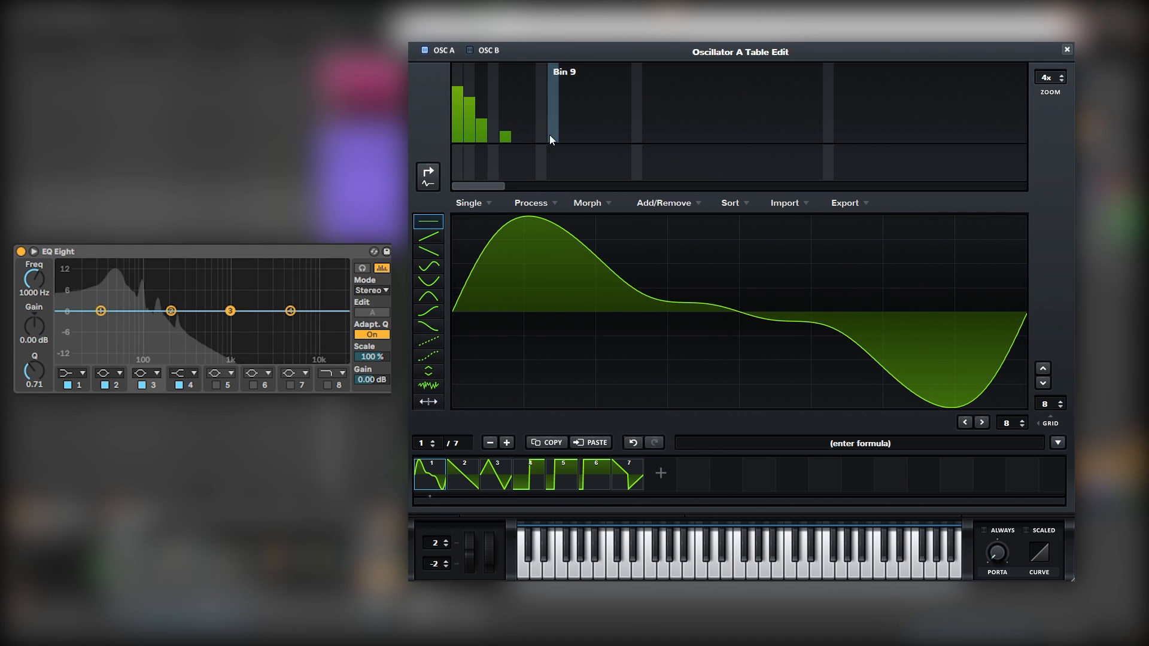
pyautogui.moveTo(485, 116)
pyautogui.mouseDown()
pyautogui.moveTo(459, 70)
pyautogui.moveTo(467, 95)
pyautogui.mouseUp()
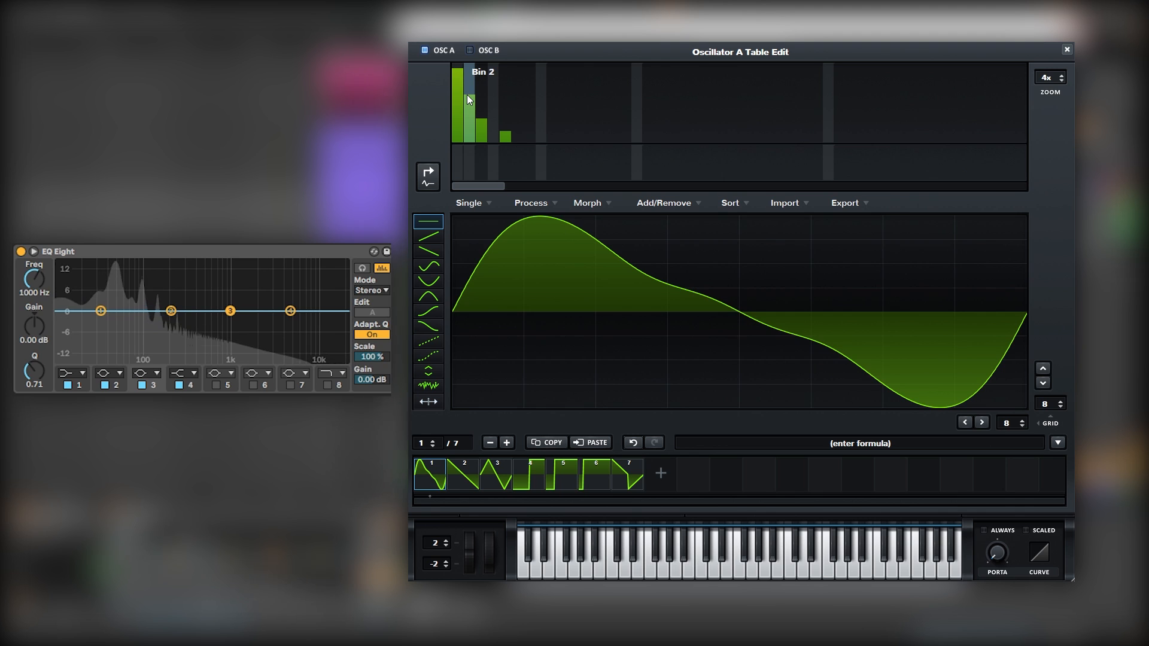
# Close Osc A's wavetable editor and play back the bass.
pyautogui.click(1064, 50)
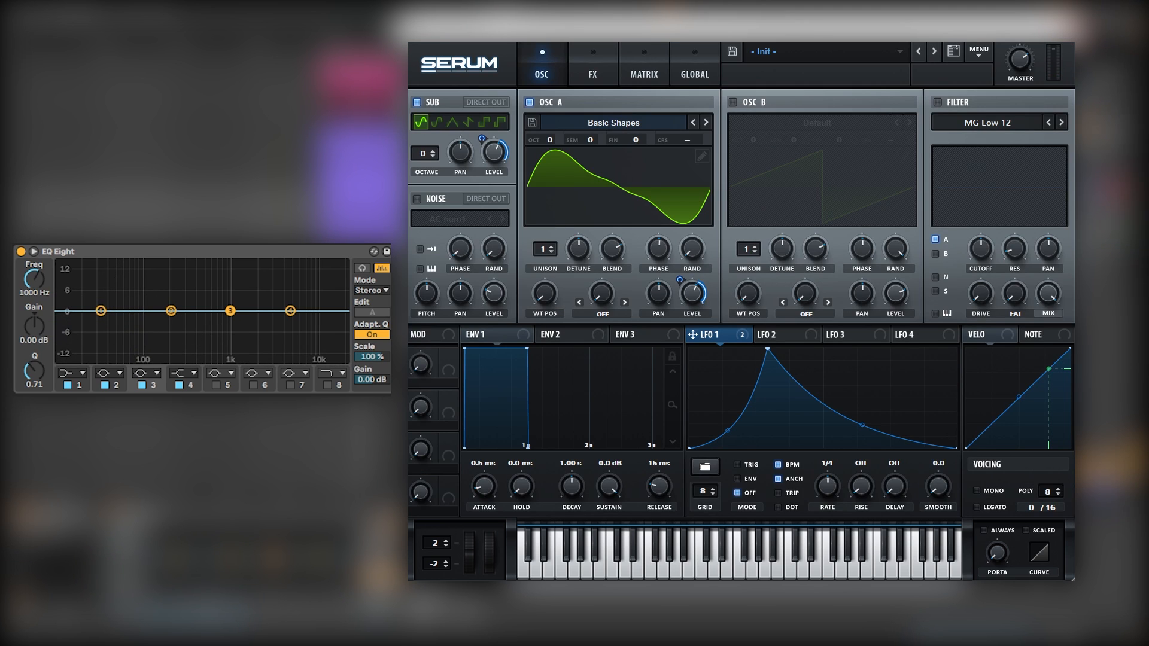
pyautogui.press('space')
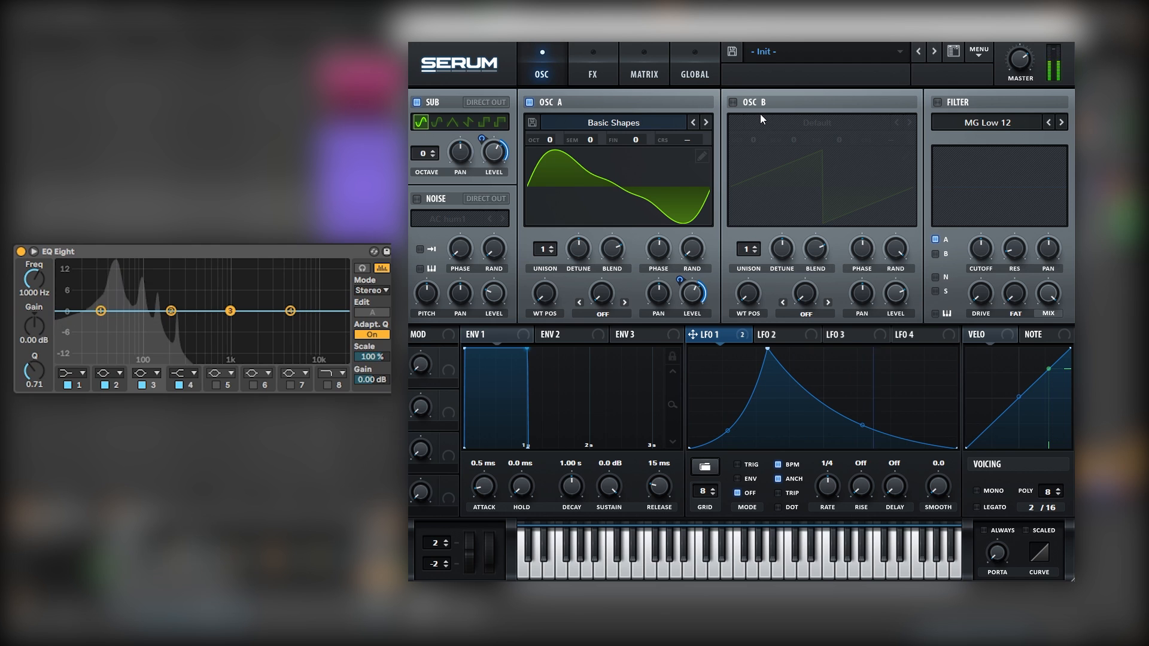
# Enable Osc B and load the Basic Shapes wavetable from the Analog category into it.
pyautogui.click(746, 105)
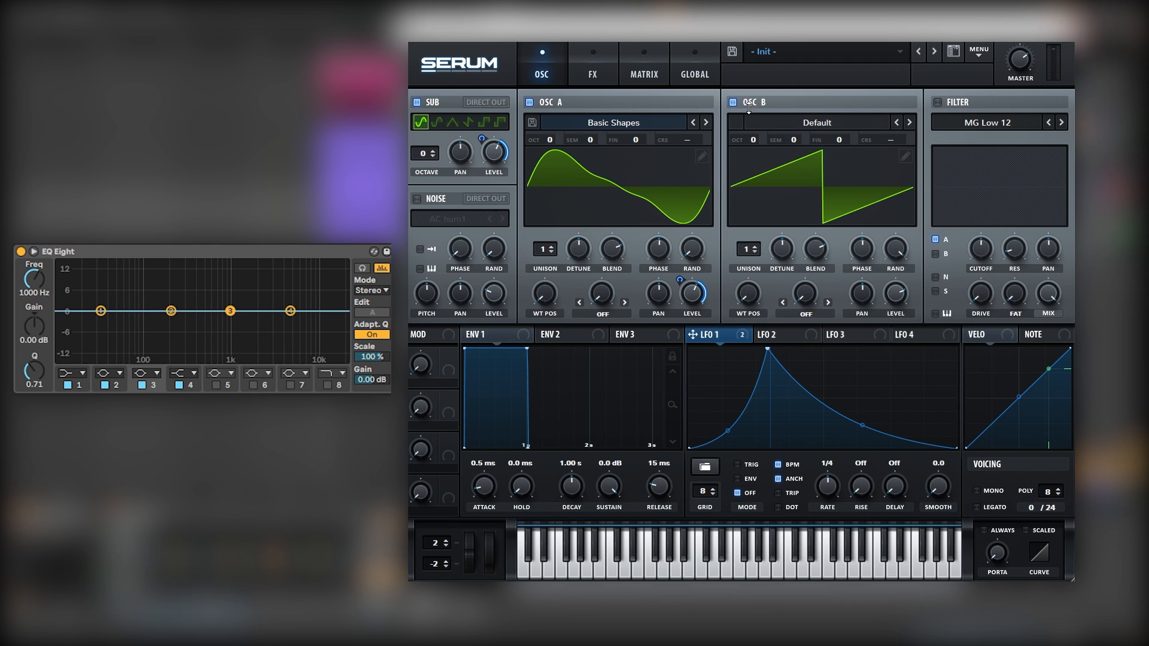
pyautogui.click(749, 122)
pyautogui.moveTo(779, 164)
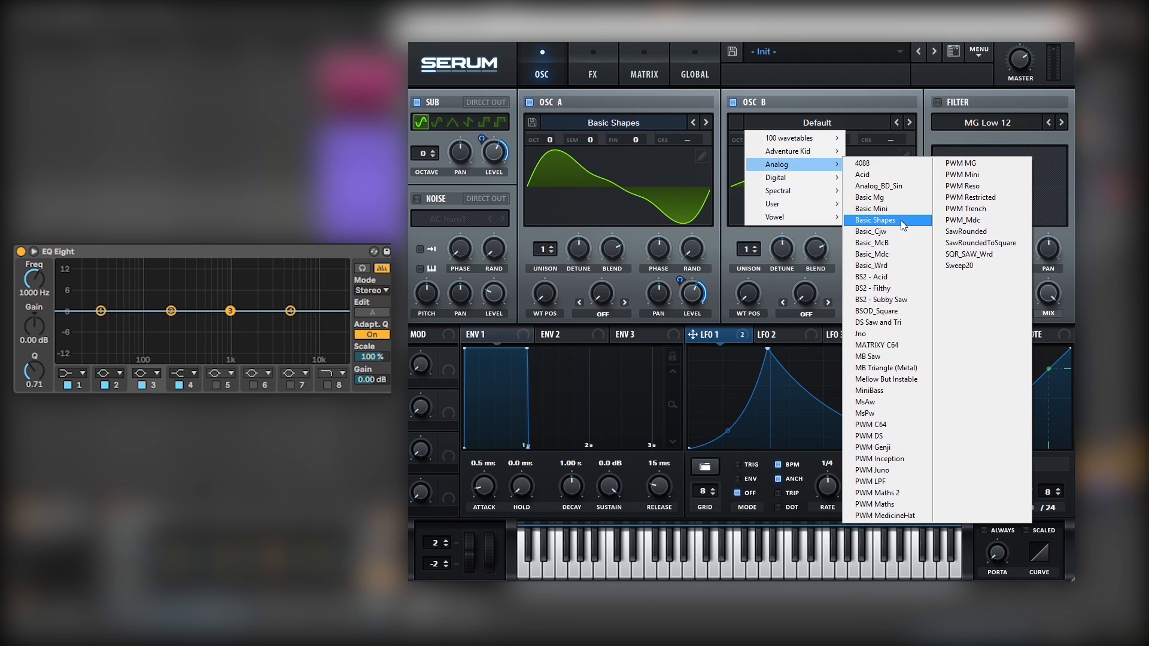
pyautogui.click(882, 231)
pyautogui.click(896, 124)
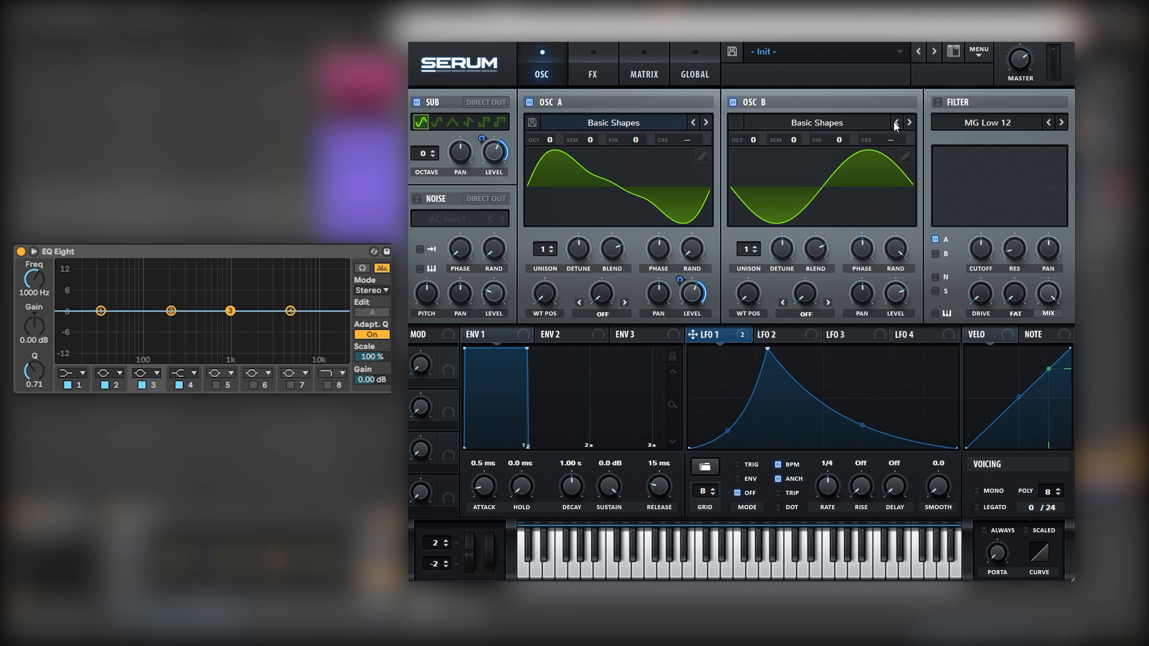
# Add a Tube distortion with 90% drive, and switch off Osc A and the sub so only Osc B sounds.
pyautogui.click(611, 78)
pyautogui.click(423, 128)
pyautogui.moveTo(909, 131); pyautogui.dragTo(913, 104)
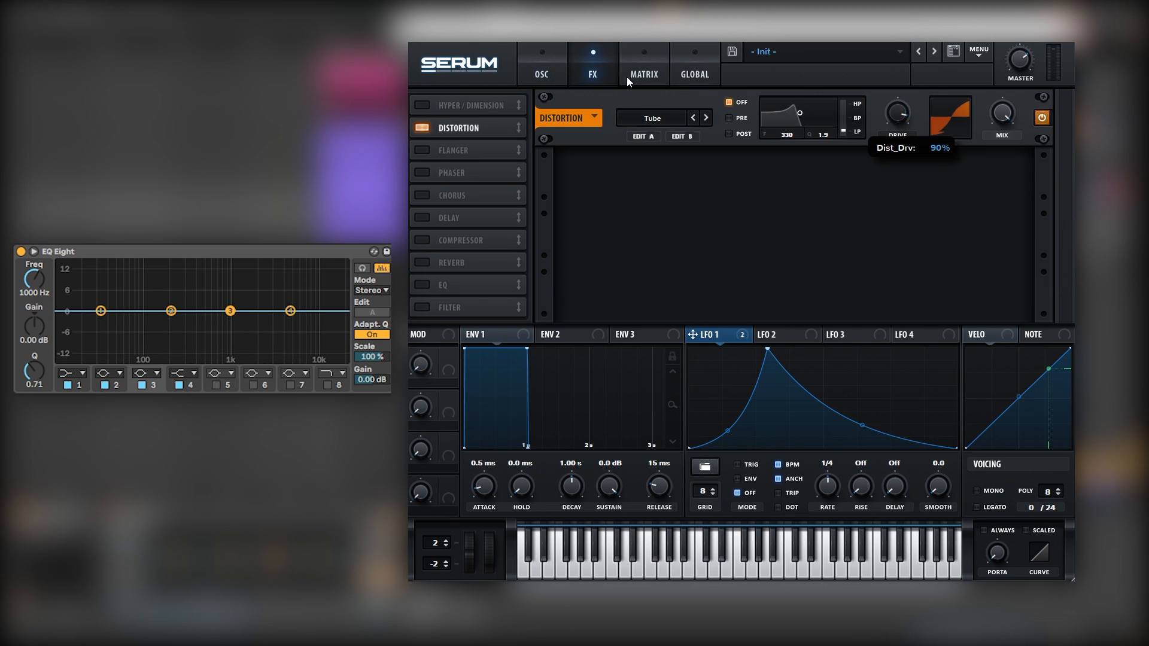
pyautogui.click(545, 75)
pyautogui.click(529, 102)
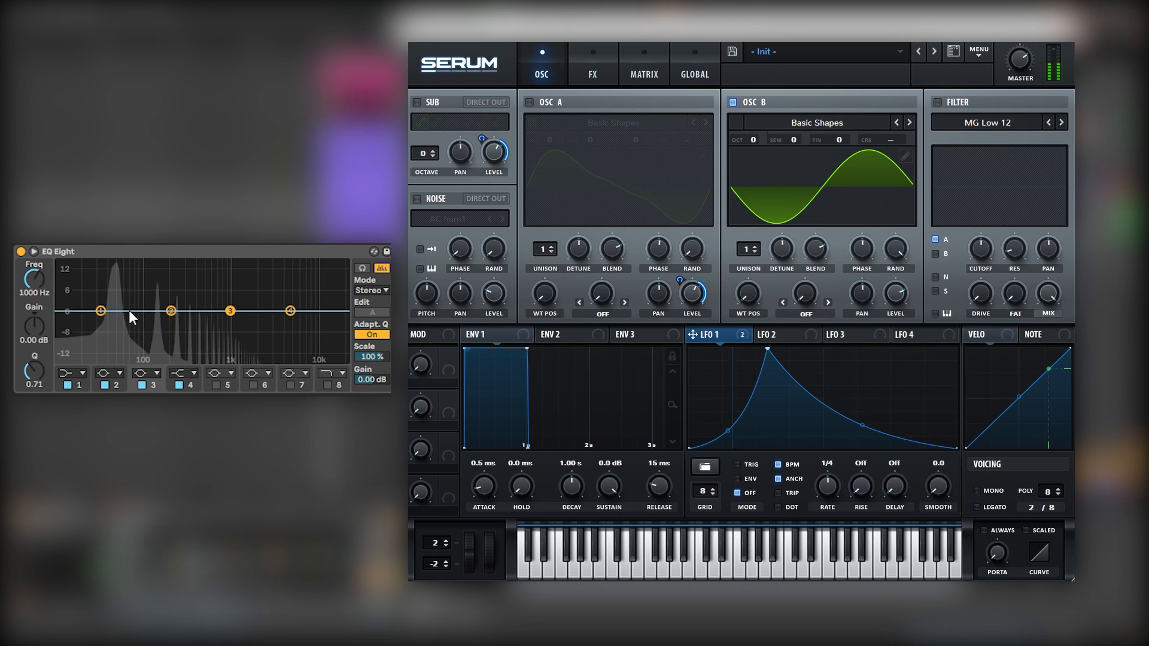
# Modulate Osc B's level with LFO 1 and set the distortion drive to 80%.
pyautogui.moveTo(692, 335); pyautogui.dragTo(890, 304)
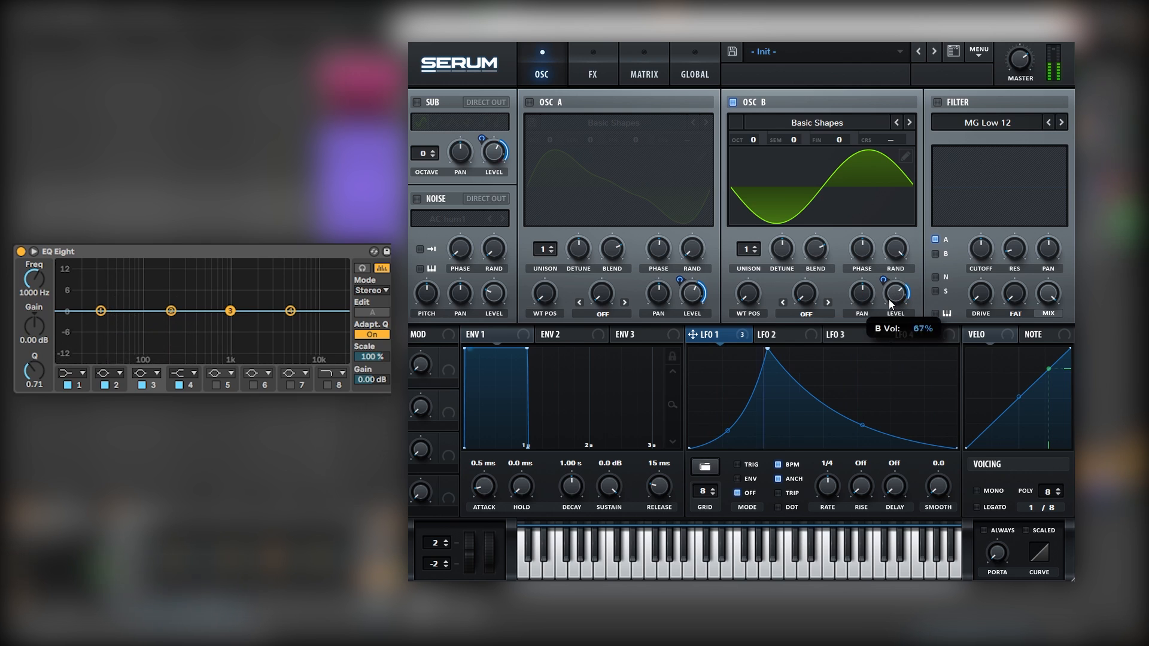
pyautogui.click(593, 69)
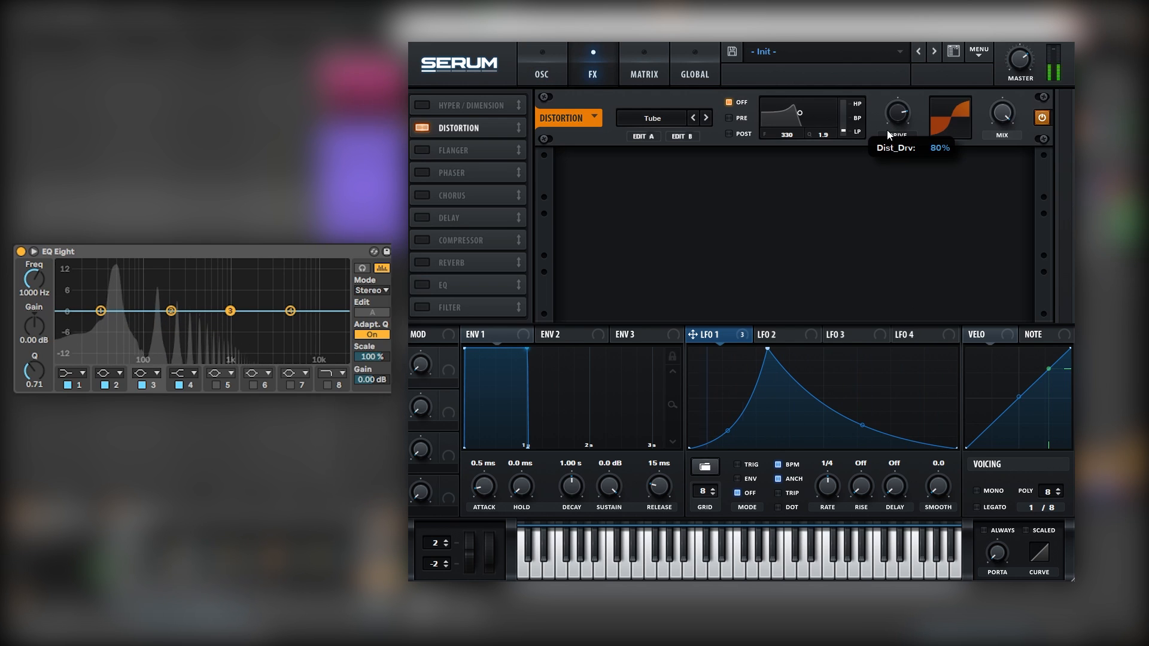
pyautogui.click(538, 73)
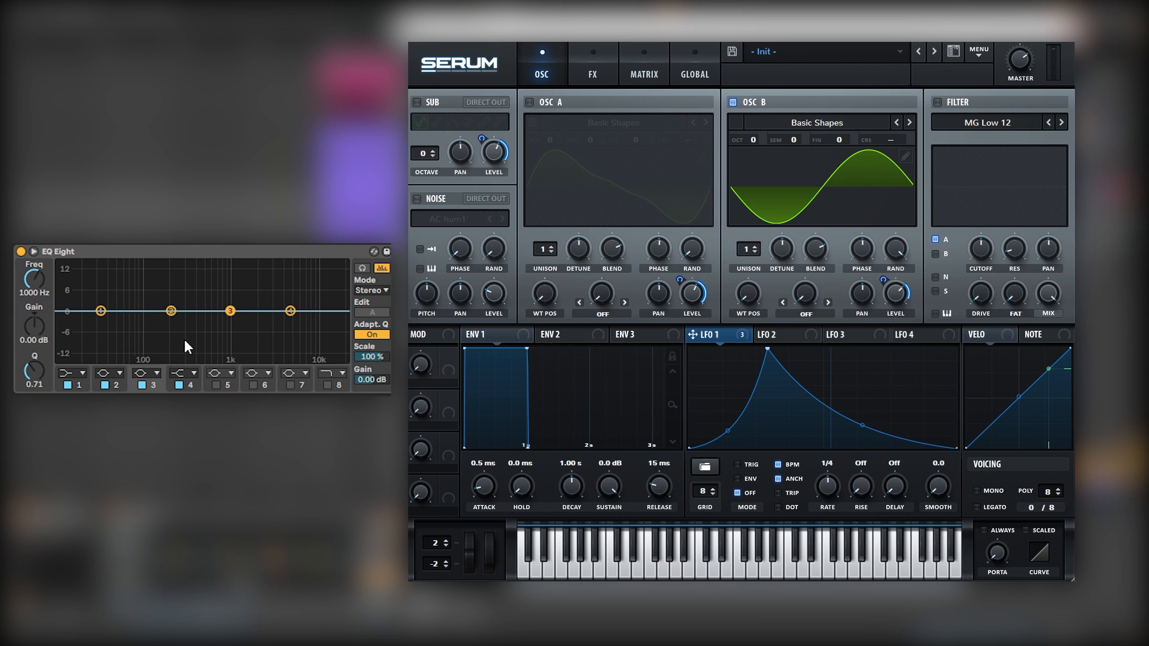
# Switch off Osc B and re-enable Osc A.
pyautogui.click(734, 102)
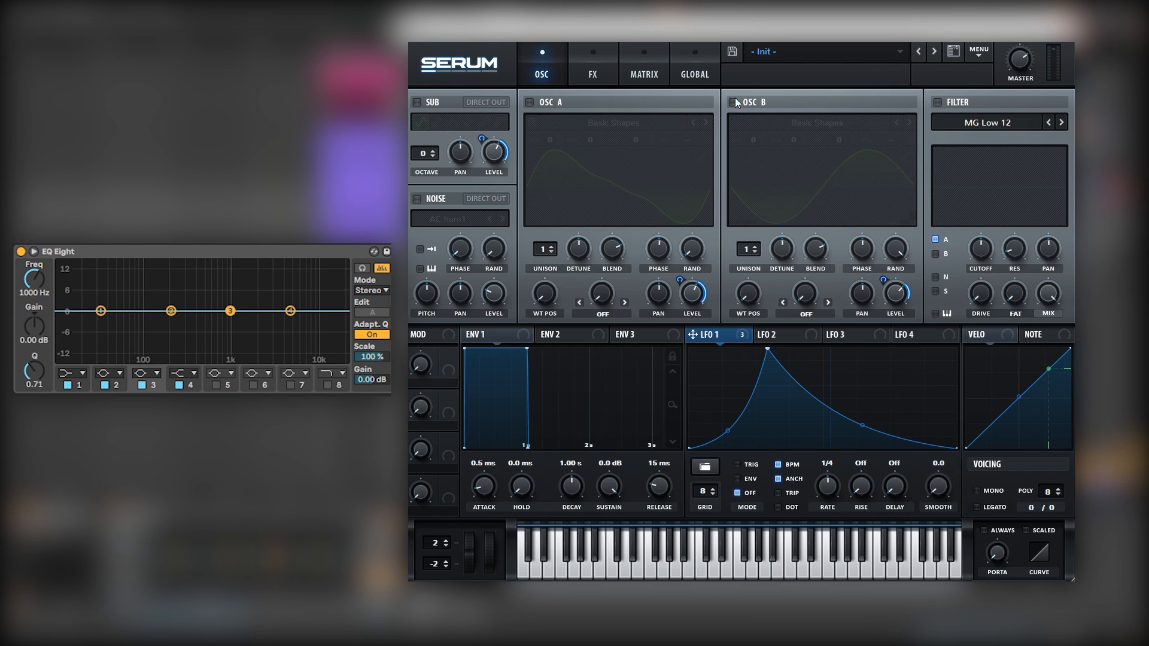
pyautogui.click(593, 68)
pyautogui.click(542, 69)
pyautogui.click(530, 103)
pyautogui.click(450, 103)
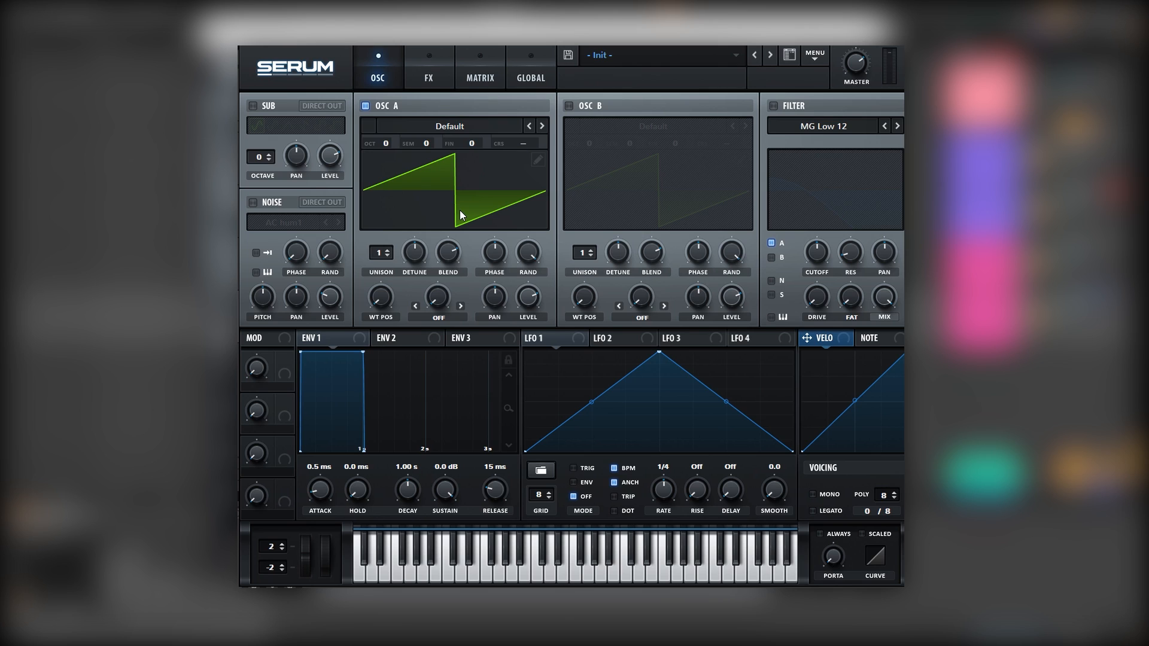
# In the fresh Init patch, load the Analog wavetable Basic Shapes into Osc A.
pyautogui.click(441, 124)
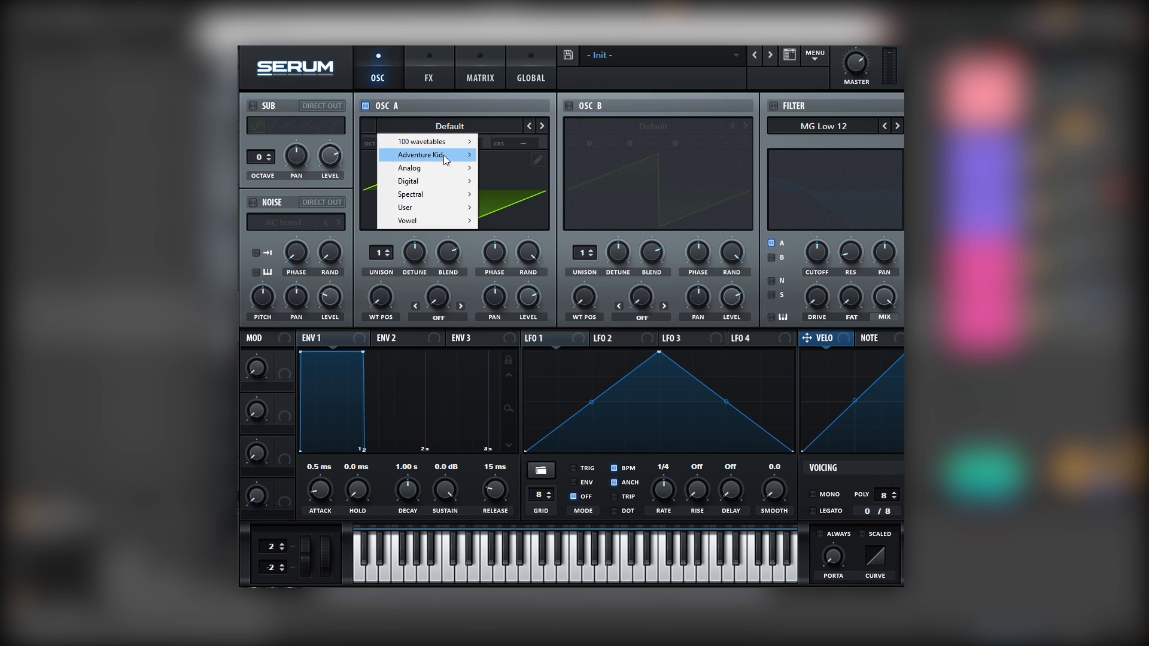
pyautogui.moveTo(447, 170)
pyautogui.click(513, 224)
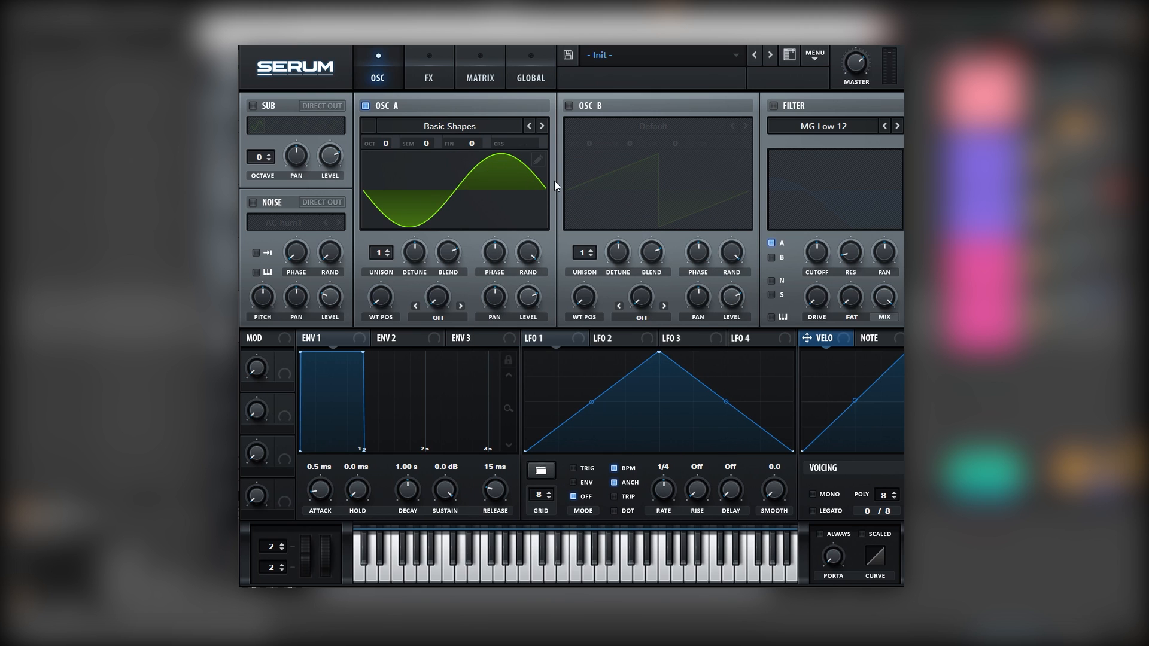
# Enable Osc B, load the Spectral wavetable Monster 8 [SL] and turn its level all the way down.
pyautogui.click(592, 107)
pyautogui.click(606, 125)
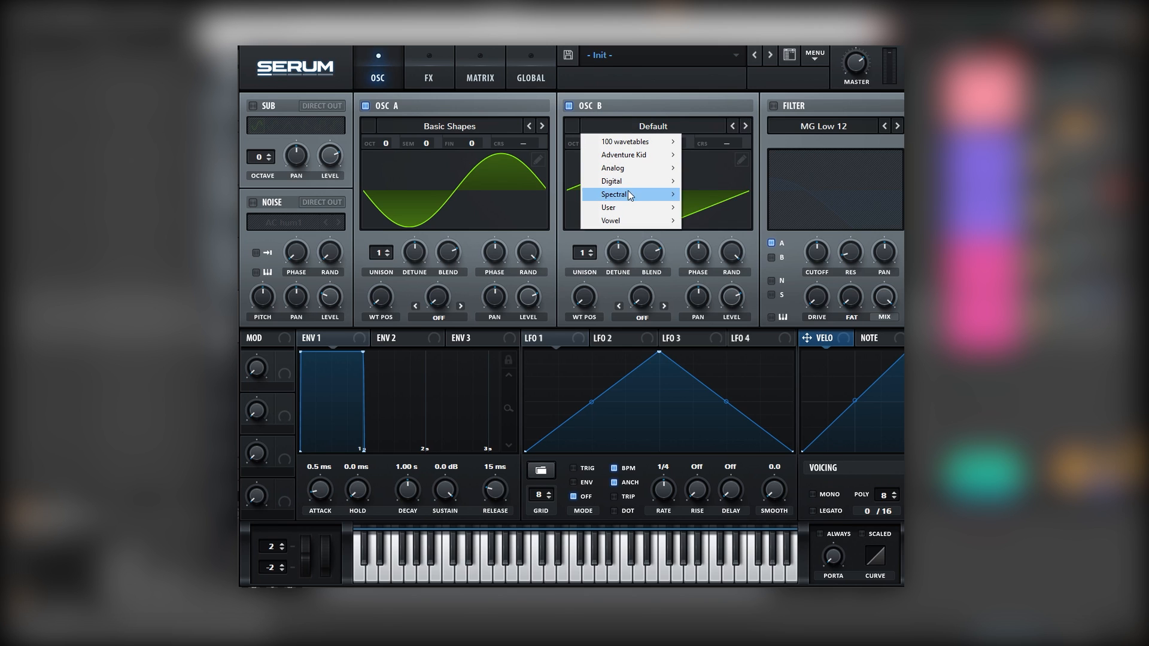
pyautogui.moveTo(636, 200)
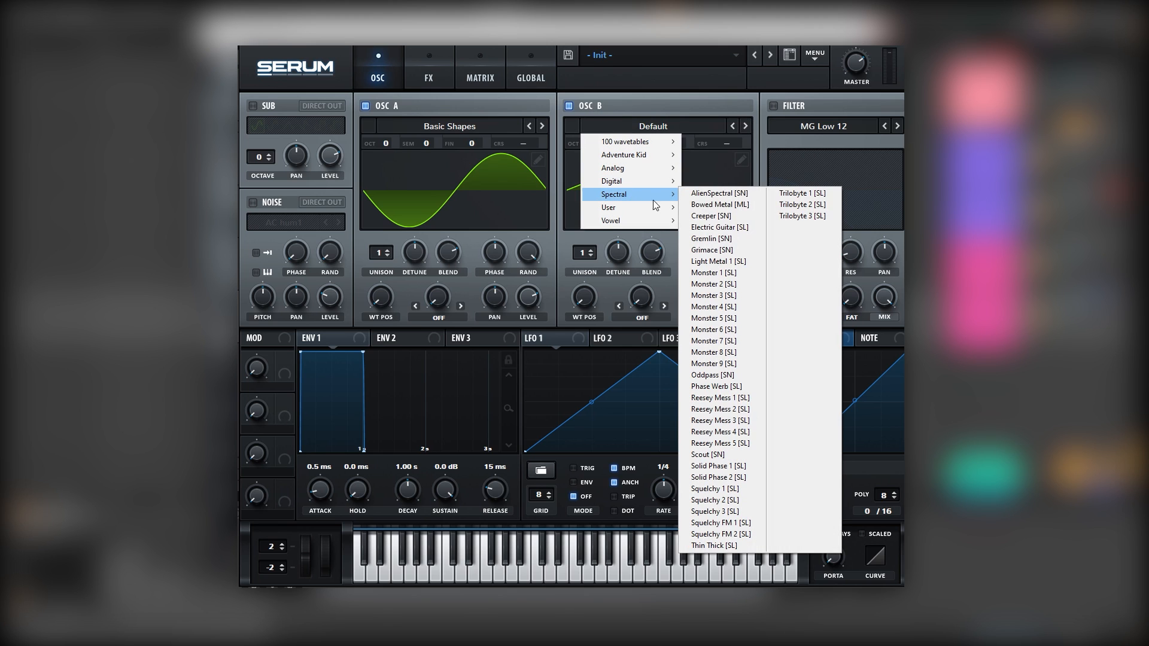
pyautogui.click(715, 352)
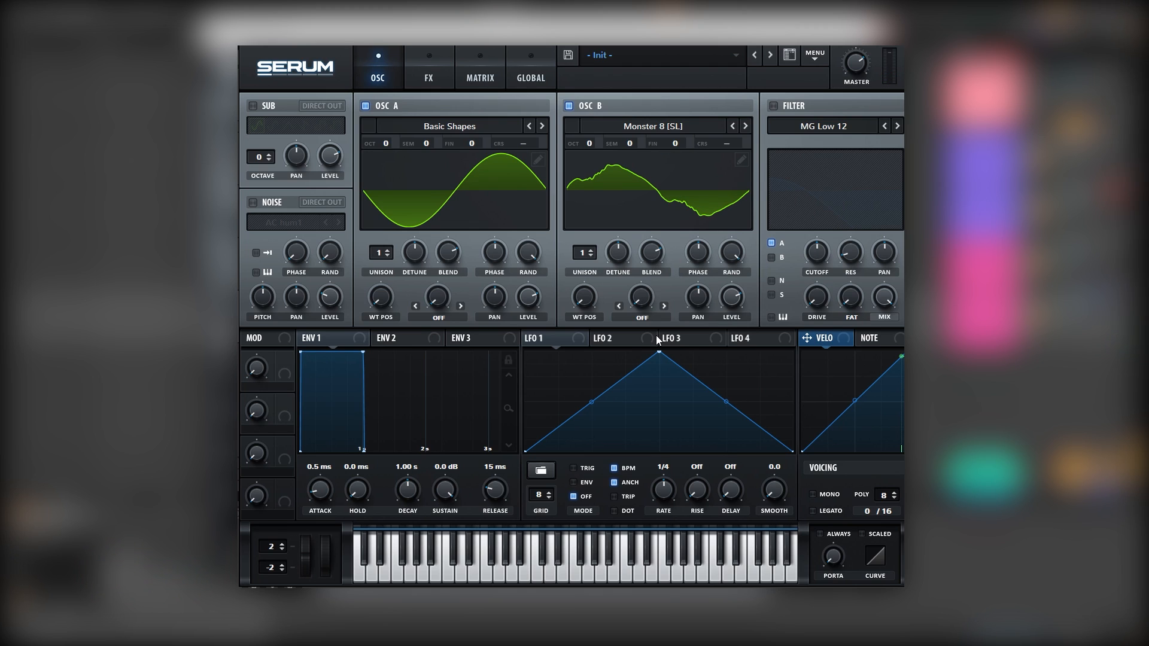
pyautogui.moveTo(734, 305)
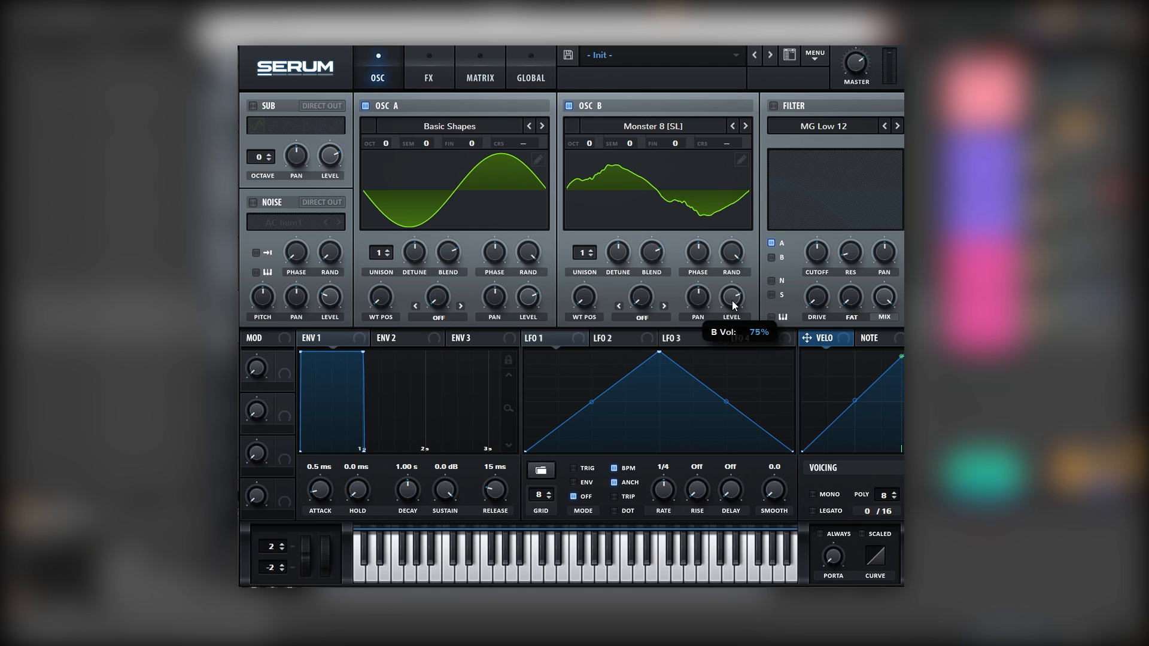
pyautogui.moveTo(718, 361); pyautogui.dragTo(696, 414)
# Set Osc A's warp mode to FM (from B) and modulate the warp amount with LFO 1.
pyautogui.click(425, 317)
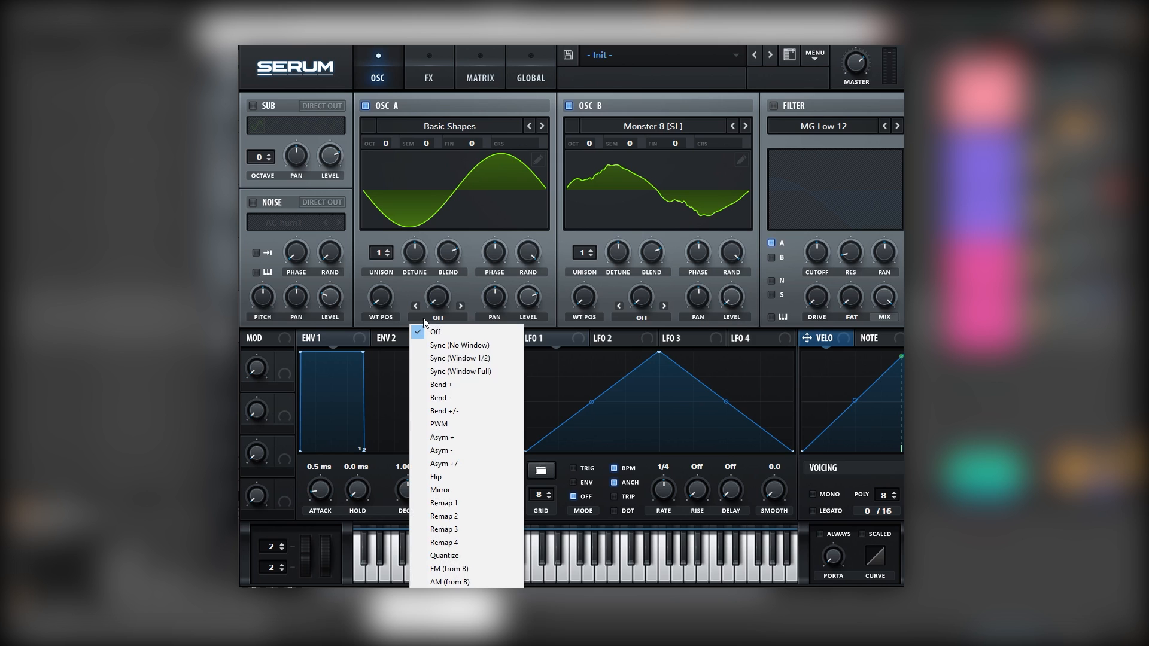
pyautogui.click(462, 572)
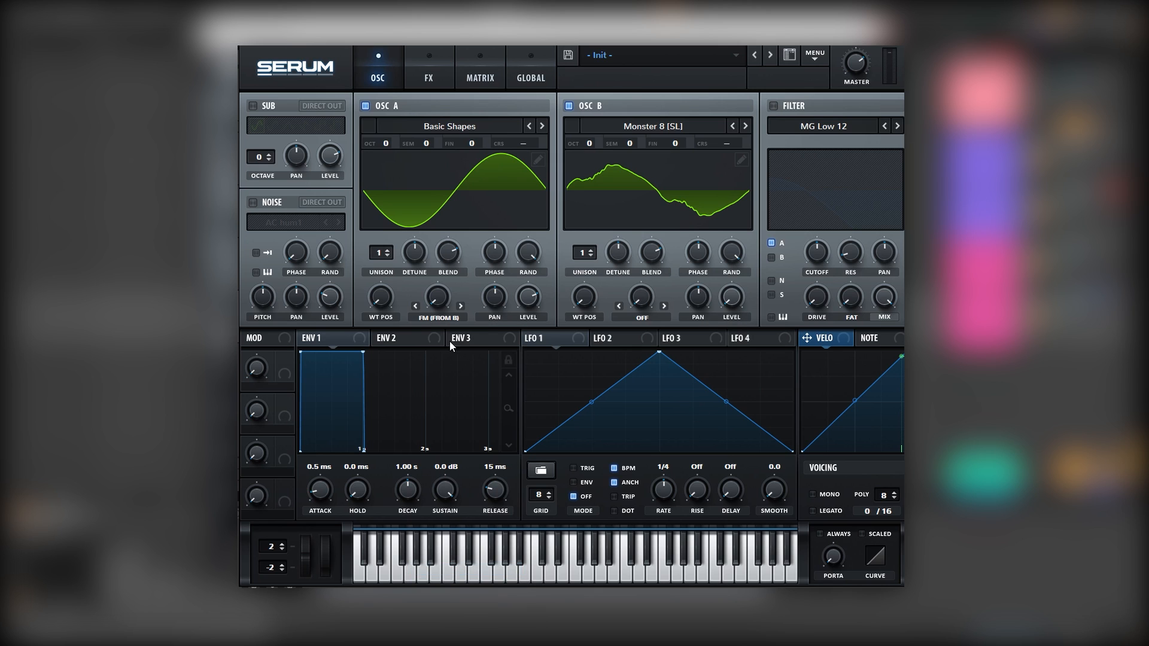
pyautogui.moveTo(449, 236); pyautogui.dragTo(451, 231)
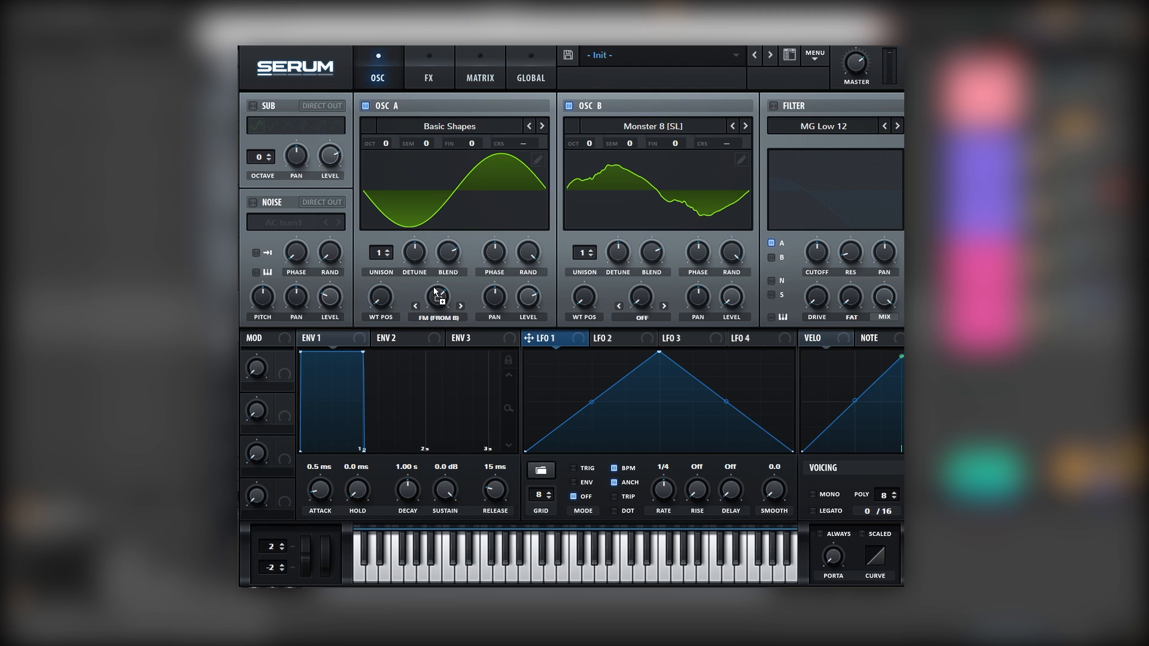
pyautogui.moveTo(435, 291); pyautogui.dragTo(436, 296)
# Bend LFO 1's rising slope outward and falling slope slightly inward, and set it to trigger mode without BPM sync at 4.0 Hz.
pyautogui.moveTo(590, 410); pyautogui.dragTo(592, 387)
pyautogui.moveTo(726, 402); pyautogui.dragTo(696, 446)
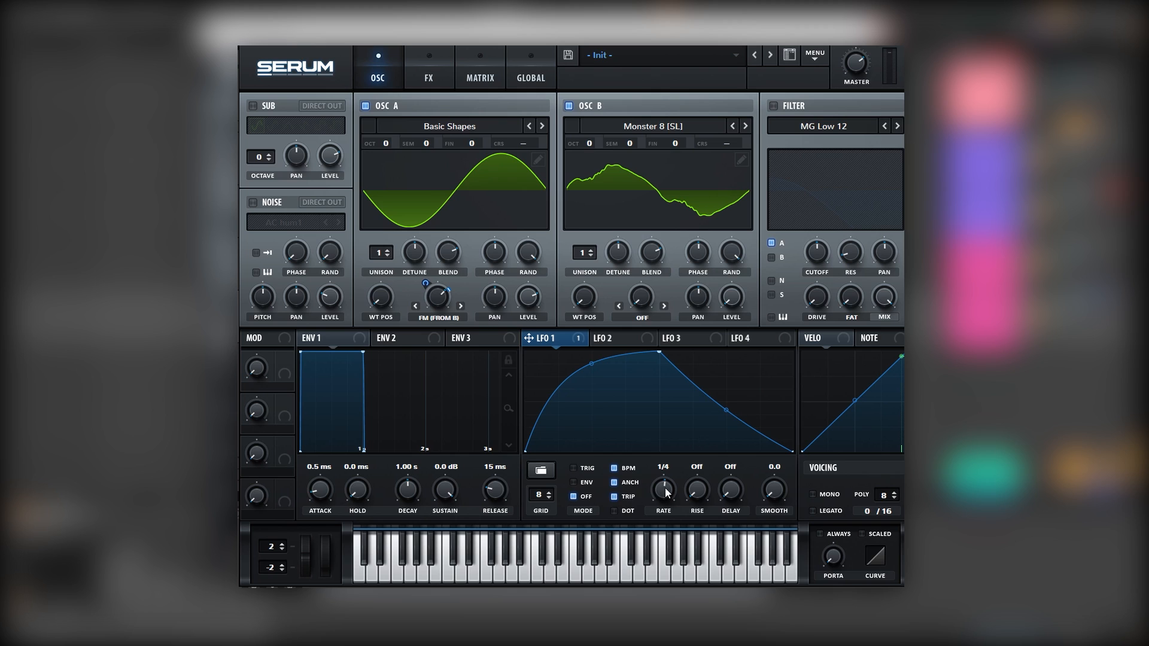
pyautogui.click(626, 471)
pyautogui.moveTo(657, 503)
pyautogui.mouseDown()
pyautogui.moveTo(657, 490)
pyautogui.moveTo(657, 501)
pyautogui.mouseUp()
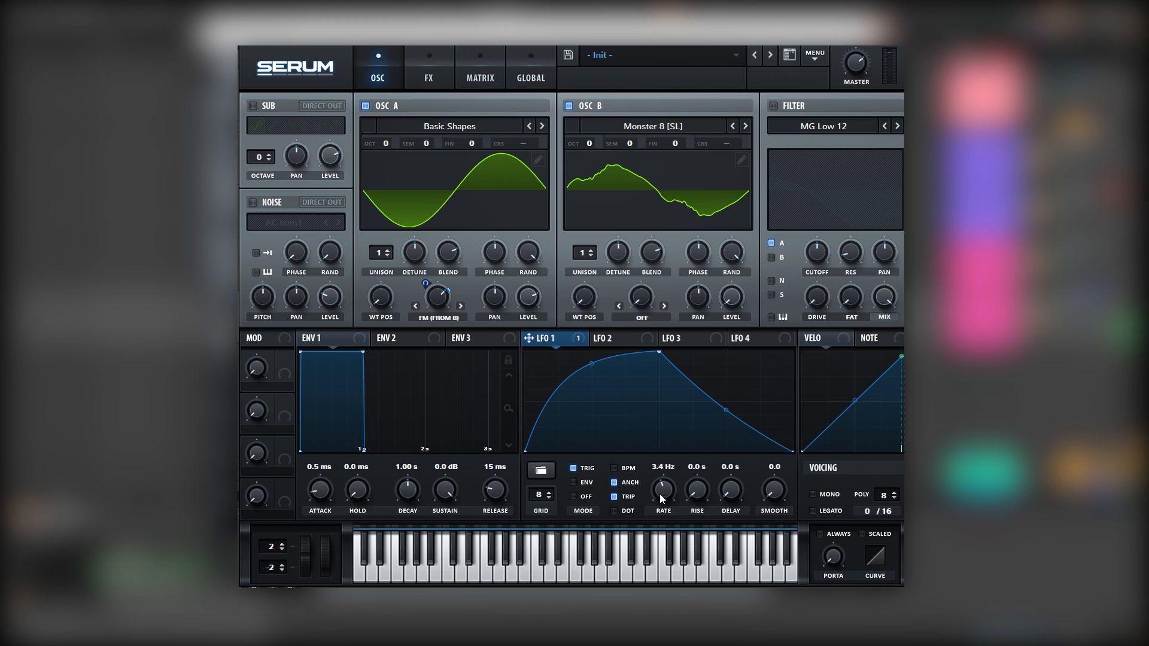
pyautogui.scroll(1, 662, 498)
# Add a point late on LFO 1's falling slope, pull it down to the baseline, and flatten the rising curve slightly.
pyautogui.doubleClick(759, 435)
pyautogui.moveTo(759, 435); pyautogui.dragTo(755, 483)
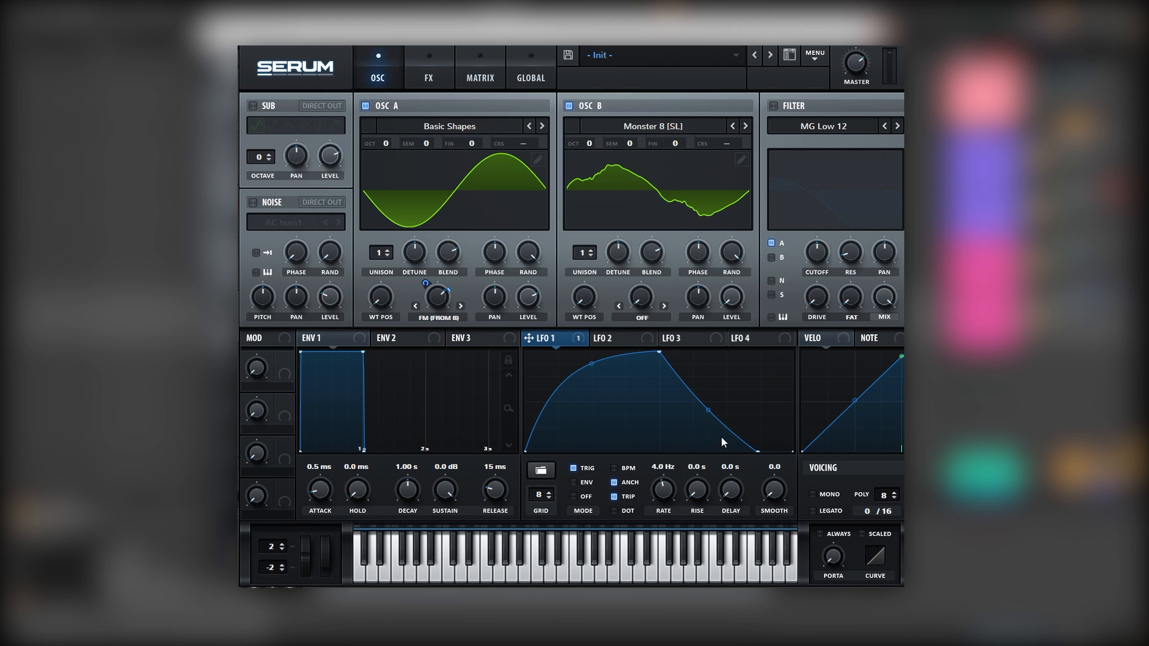
pyautogui.moveTo(590, 364)
pyautogui.mouseDown()
pyautogui.moveTo(587, 391)
pyautogui.moveTo(579, 374)
pyautogui.mouseUp()
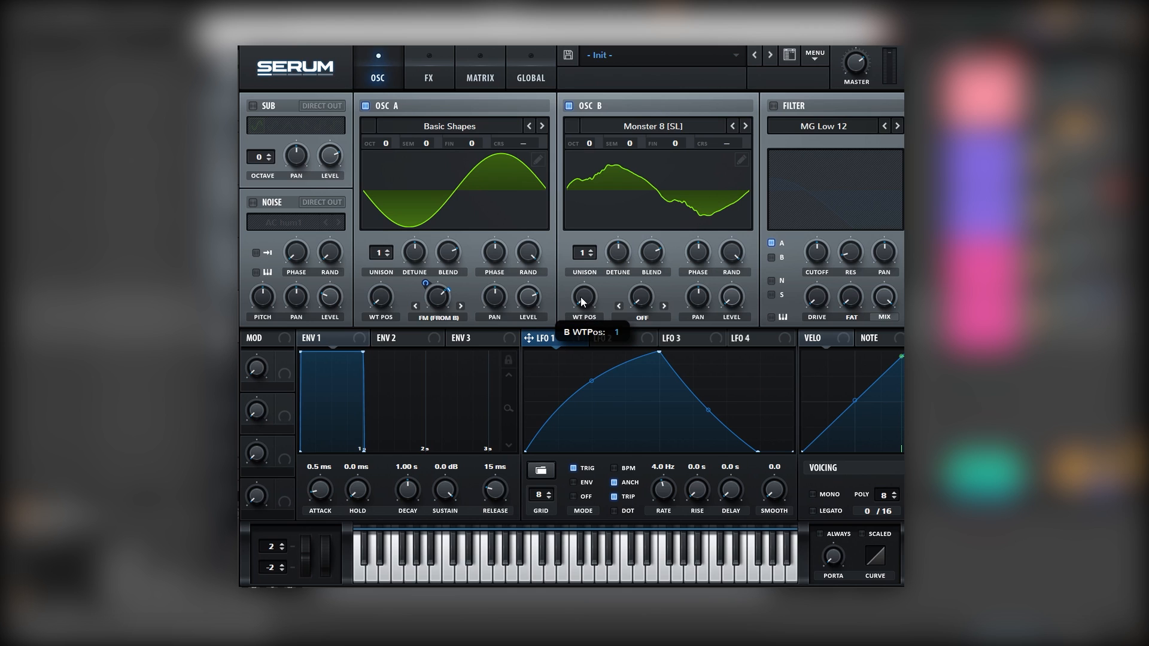
# Modulate Osc B's wavetable position with LFO 1 and lower its base position.
pyautogui.moveTo(581, 298)
pyautogui.mouseDown()
pyautogui.moveTo(580, 277)
pyautogui.moveTo(574, 304)
pyautogui.moveTo(580, 291)
pyautogui.mouseUp()
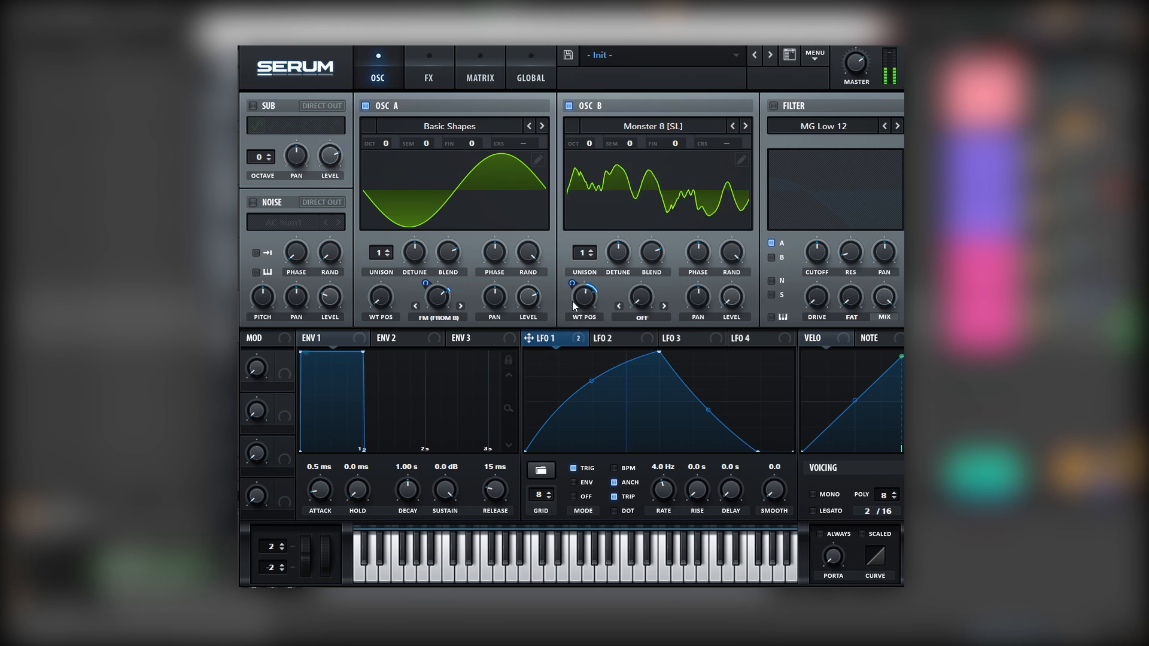
pyautogui.moveTo(587, 307); pyautogui.dragTo(580, 323)
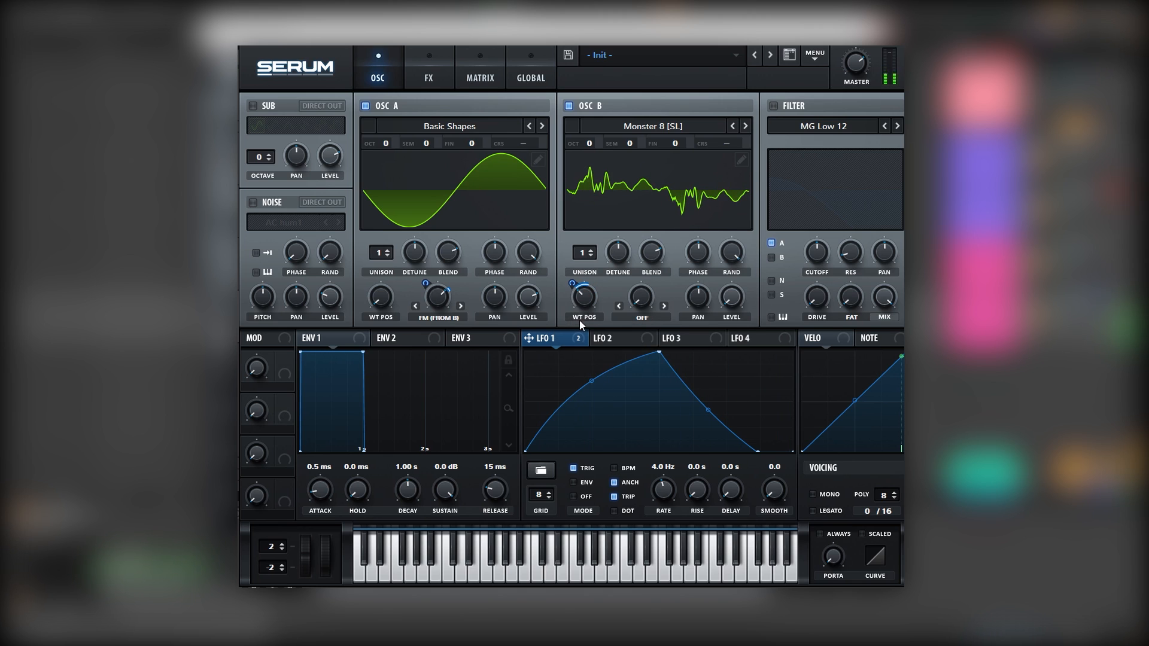
# Enable the MG Low 12 filter and modulate its cutoff with LFO 1 from a lowered base cutoff.
pyautogui.click(797, 107)
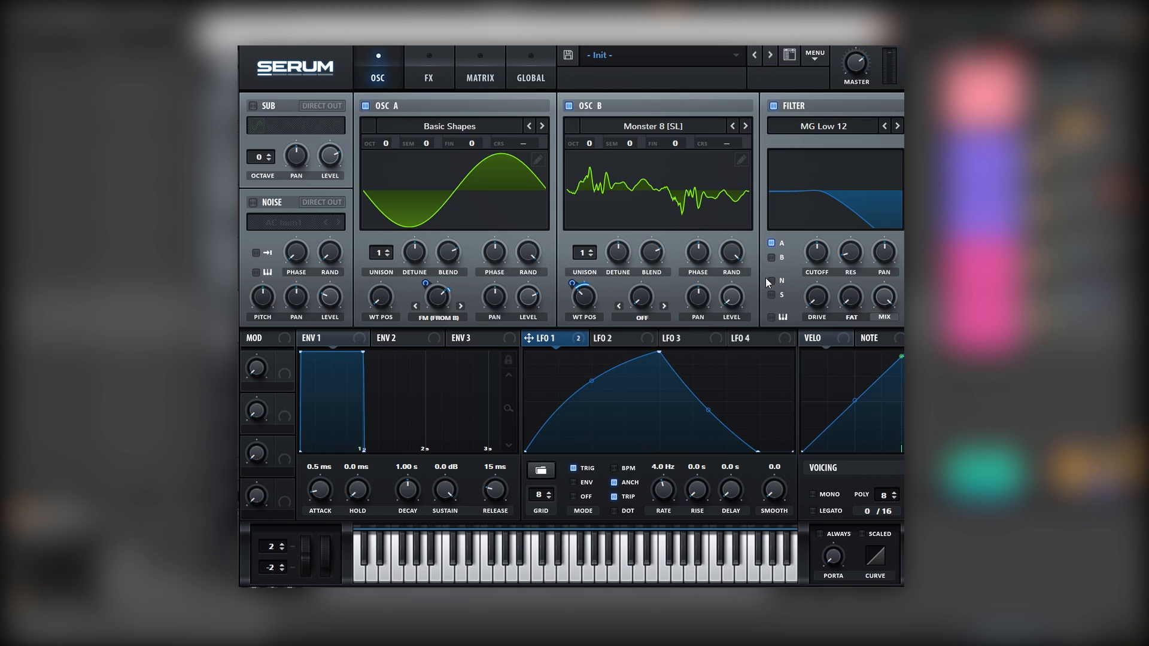
pyautogui.moveTo(825, 253); pyautogui.dragTo(818, 254)
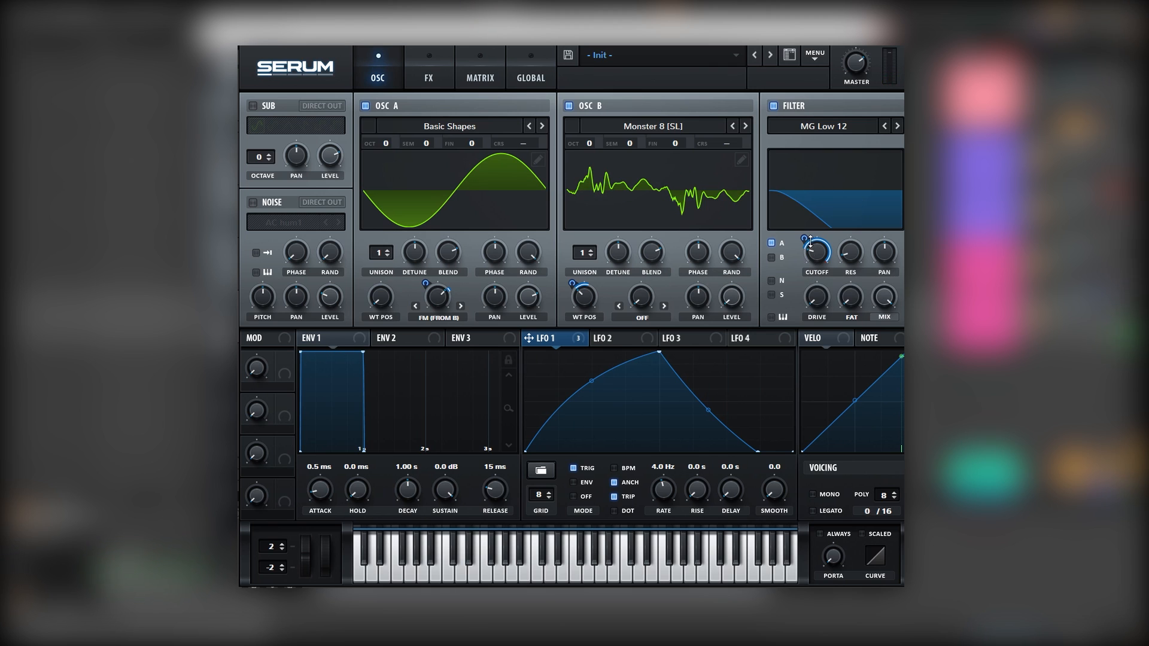
pyautogui.moveTo(809, 263)
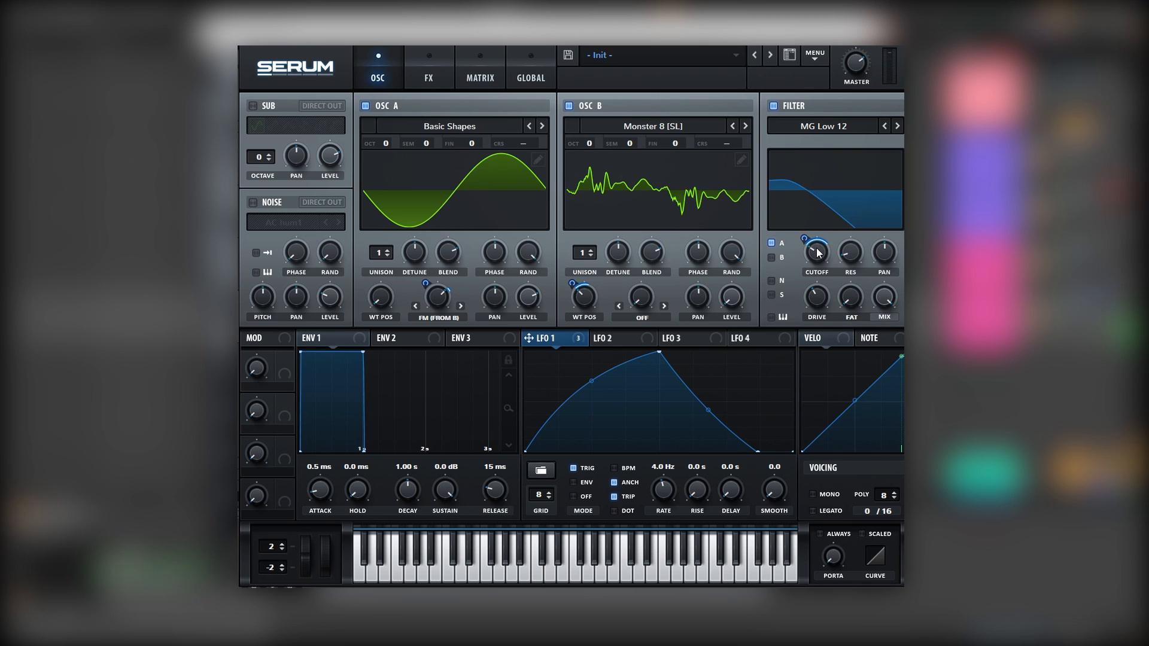
# Add a Tube distortion, modulate its drive with LFO 1 and fine-tune the base drive.
pyautogui.click(429, 63)
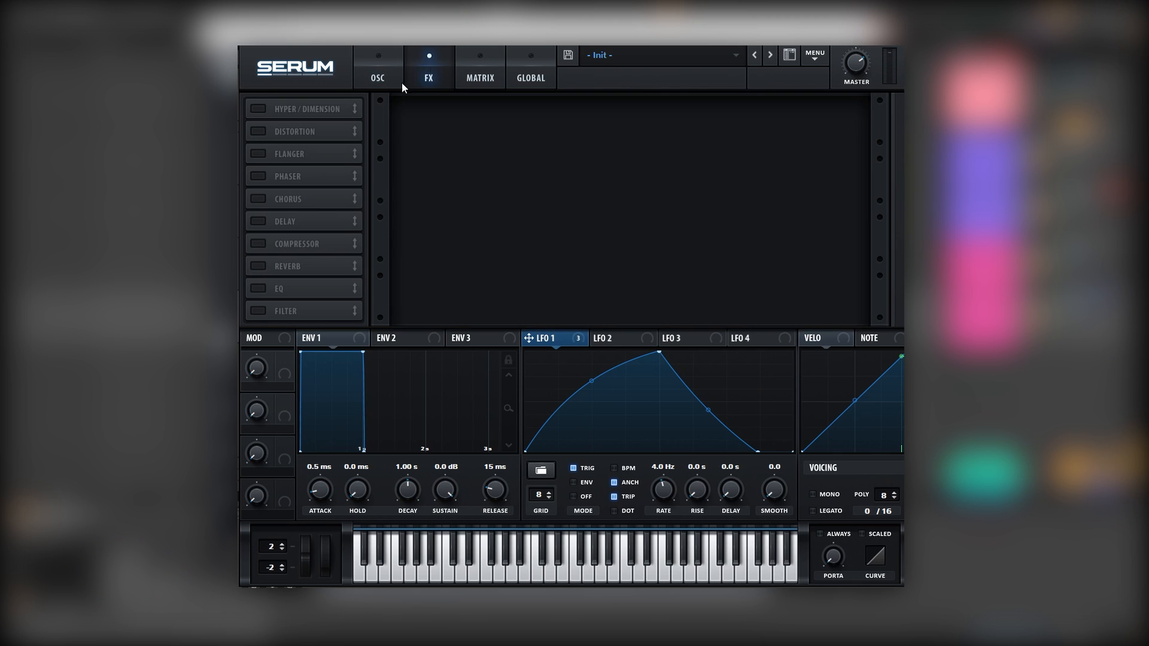
pyautogui.click(267, 126)
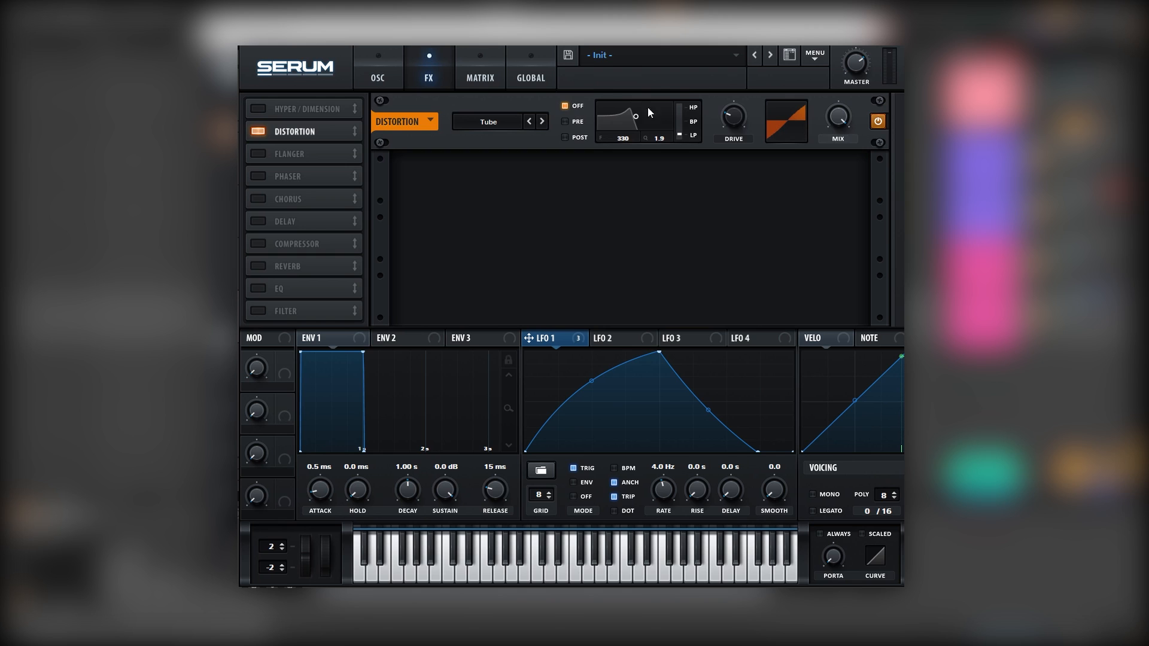
pyautogui.moveTo(734, 118); pyautogui.dragTo(781, 69)
pyautogui.moveTo(729, 137); pyautogui.dragTo(733, 124)
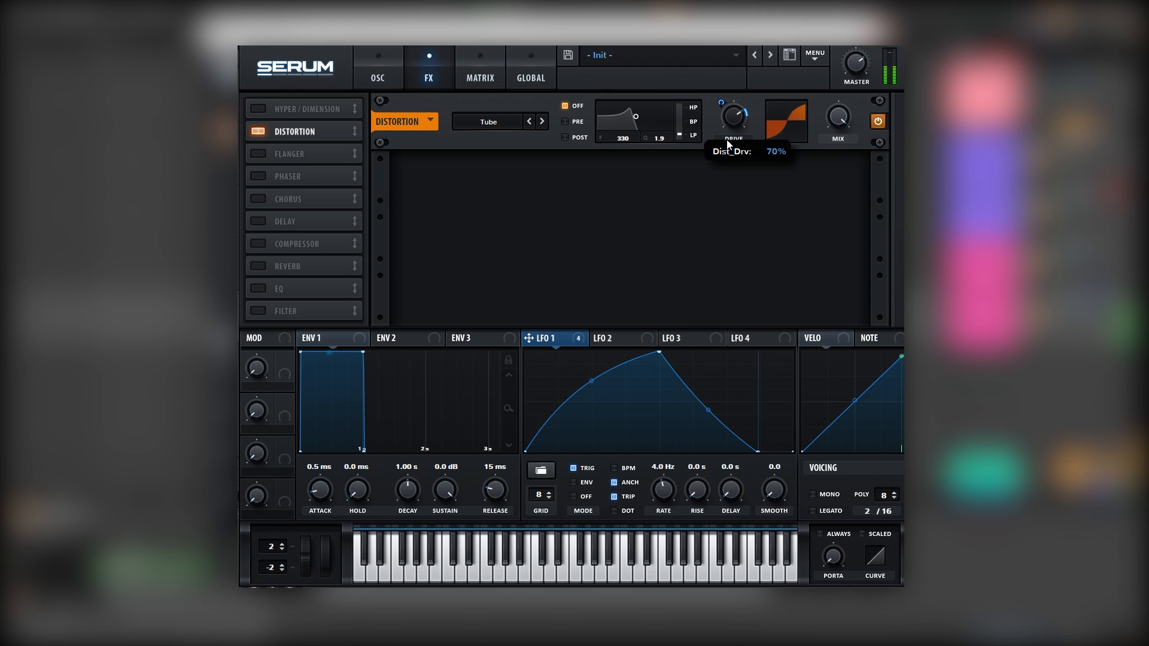
pyautogui.moveTo(727, 139); pyautogui.dragTo(723, 148)
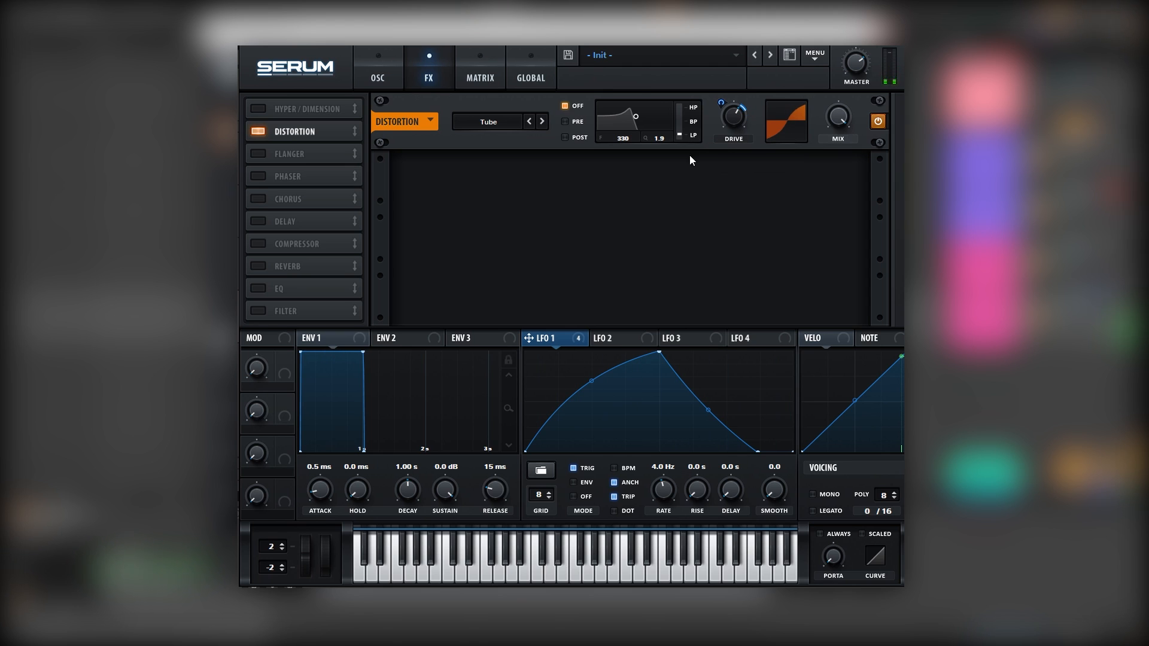
# Add a Chorus, switch its filter to high-pass and lower its mix to about 39%.
pyautogui.click(258, 200)
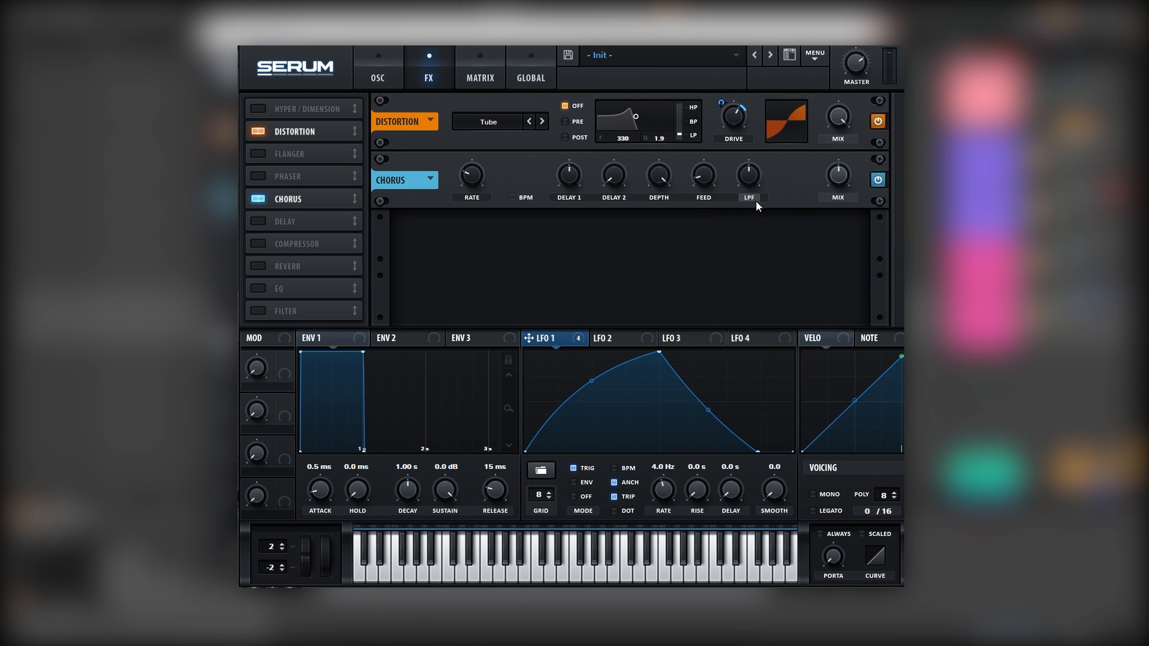
pyautogui.moveTo(751, 184); pyautogui.dragTo(747, 205)
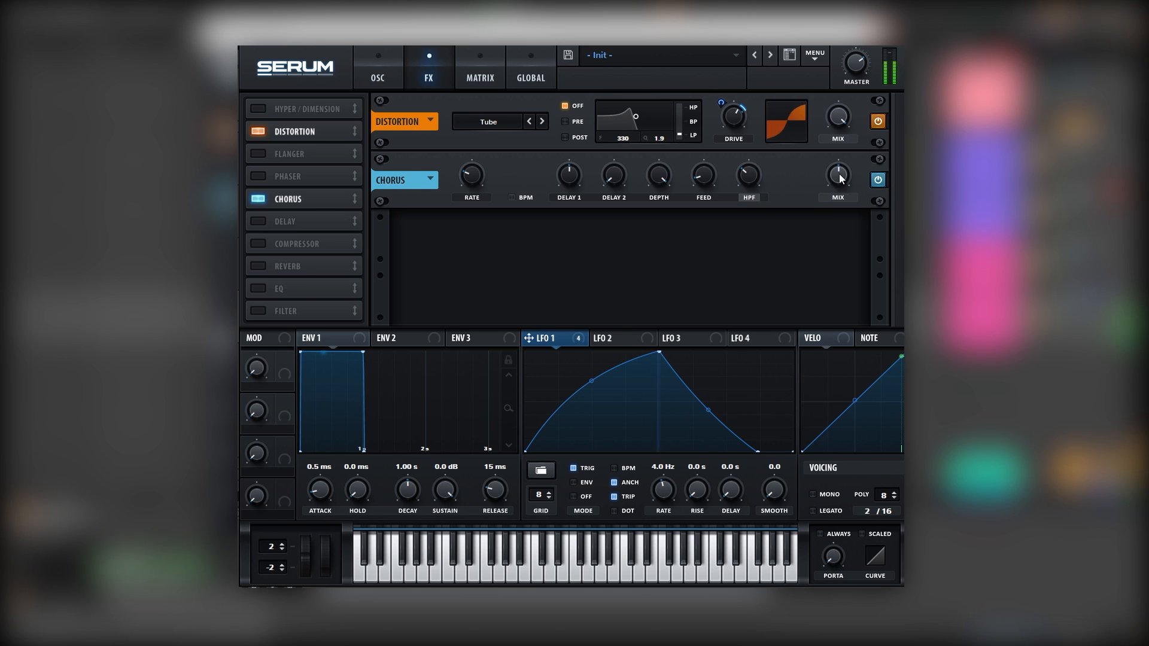
pyautogui.moveTo(847, 177)
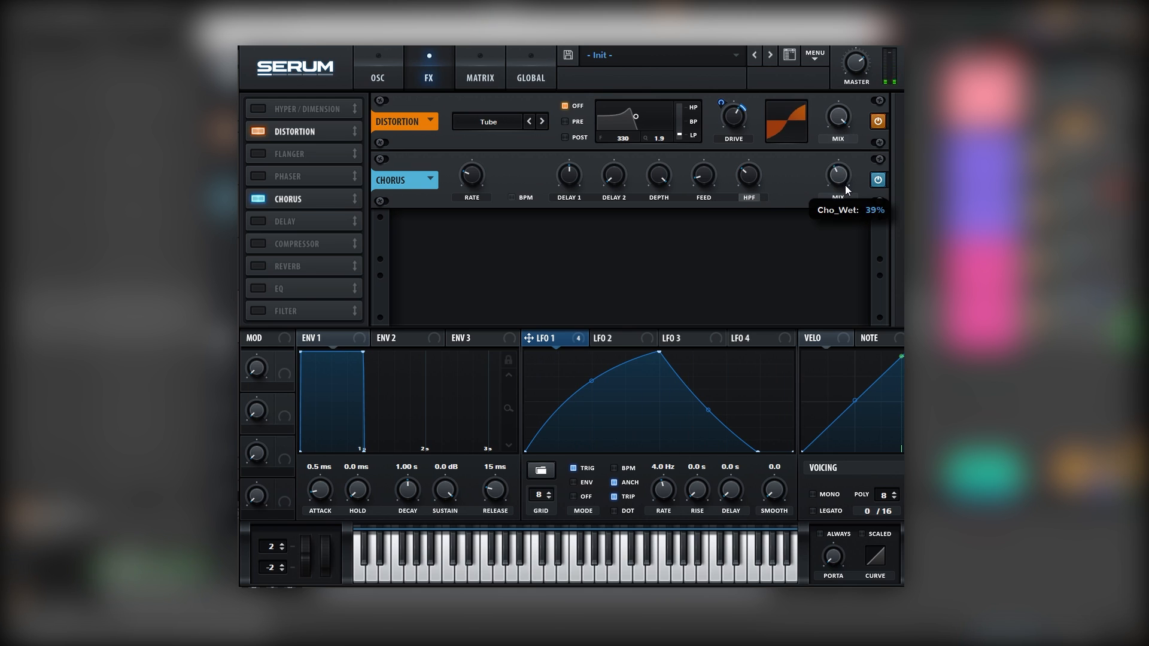
# Add a Compressor in multiband mode and raise its gain and release.
pyautogui.click(257, 244)
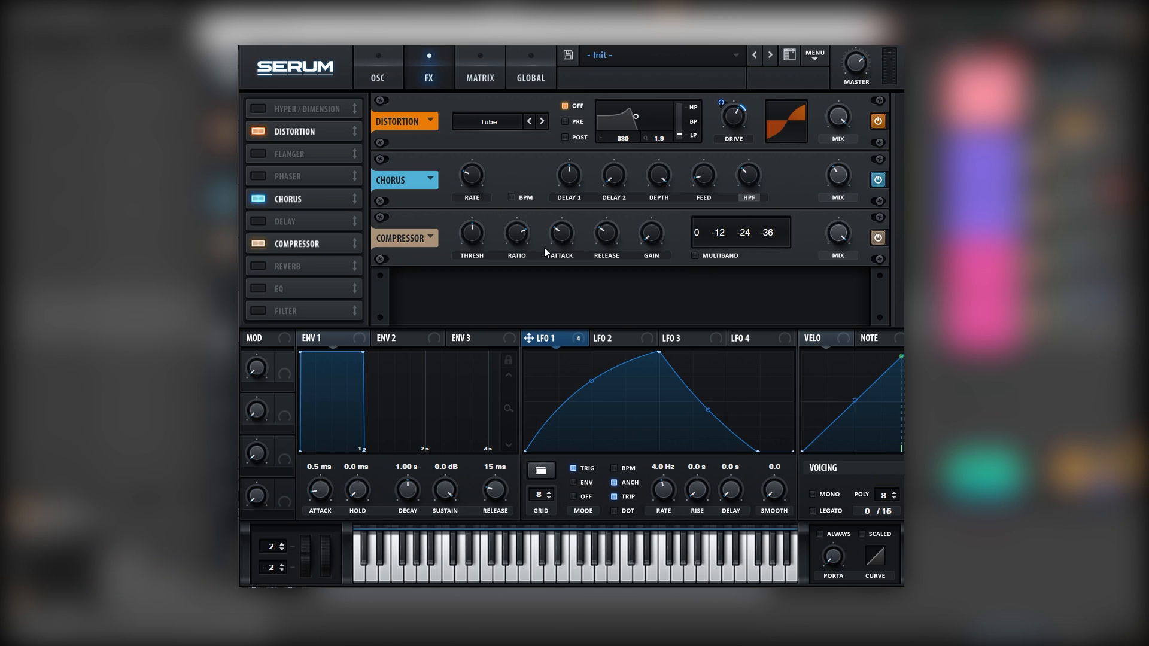
pyautogui.click(704, 256)
pyautogui.moveTo(649, 241)
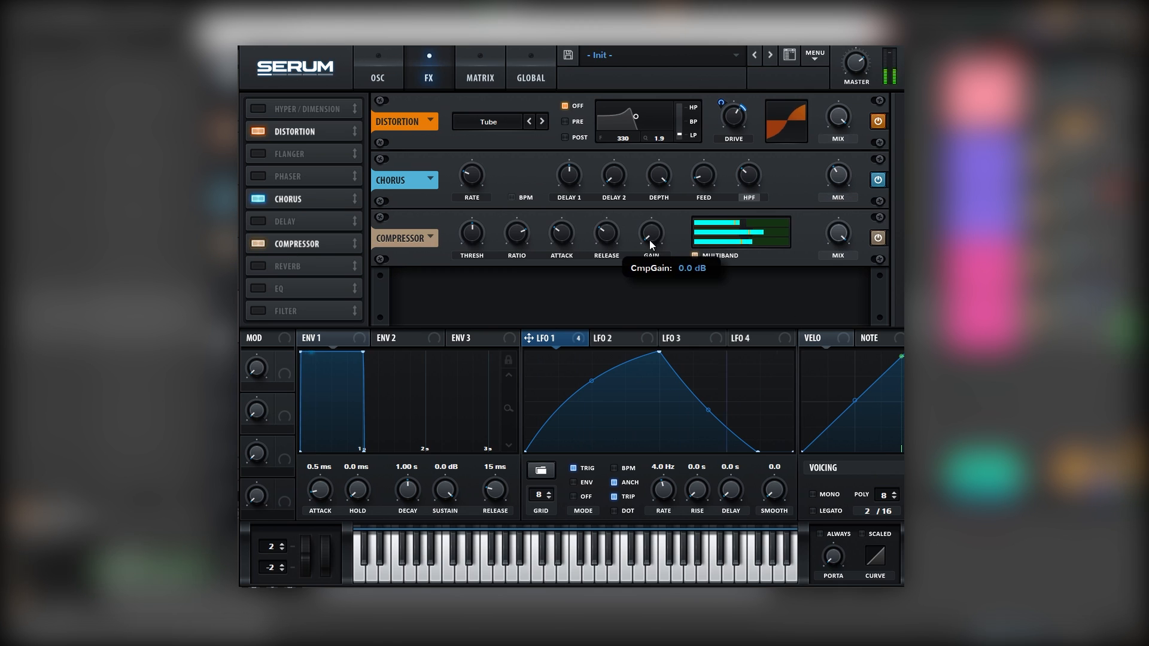
pyautogui.moveTo(613, 228); pyautogui.dragTo(635, 196)
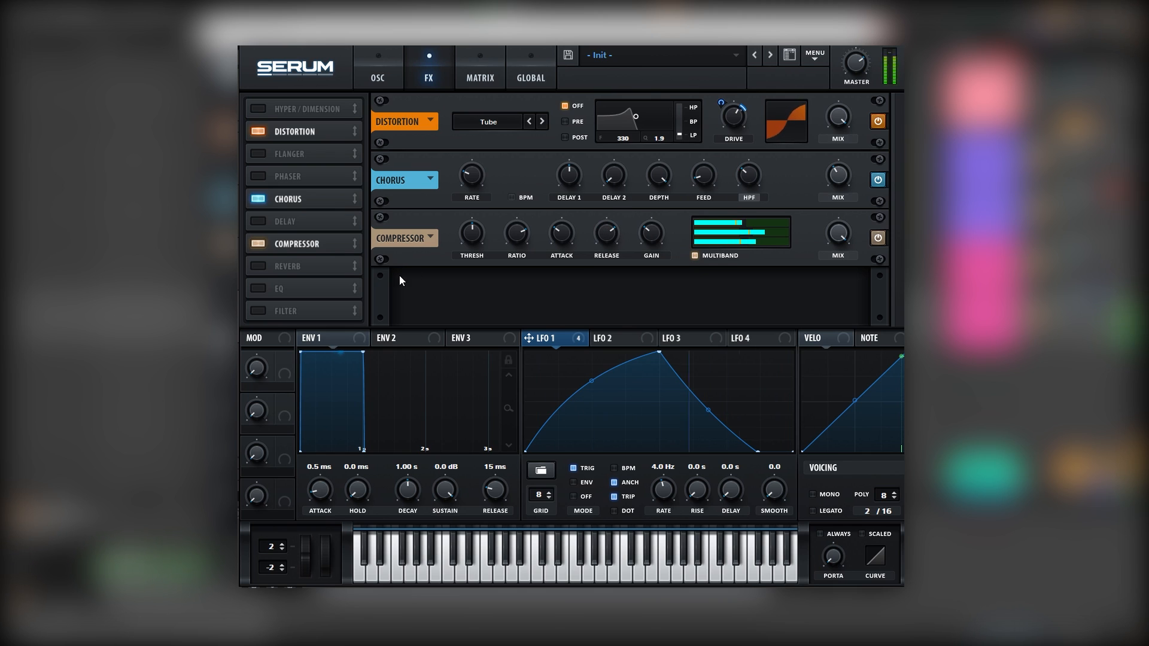
# Add an EQ, boost its lower band as a peak and modulate that band's frequency with LFO 1.
pyautogui.click(259, 290)
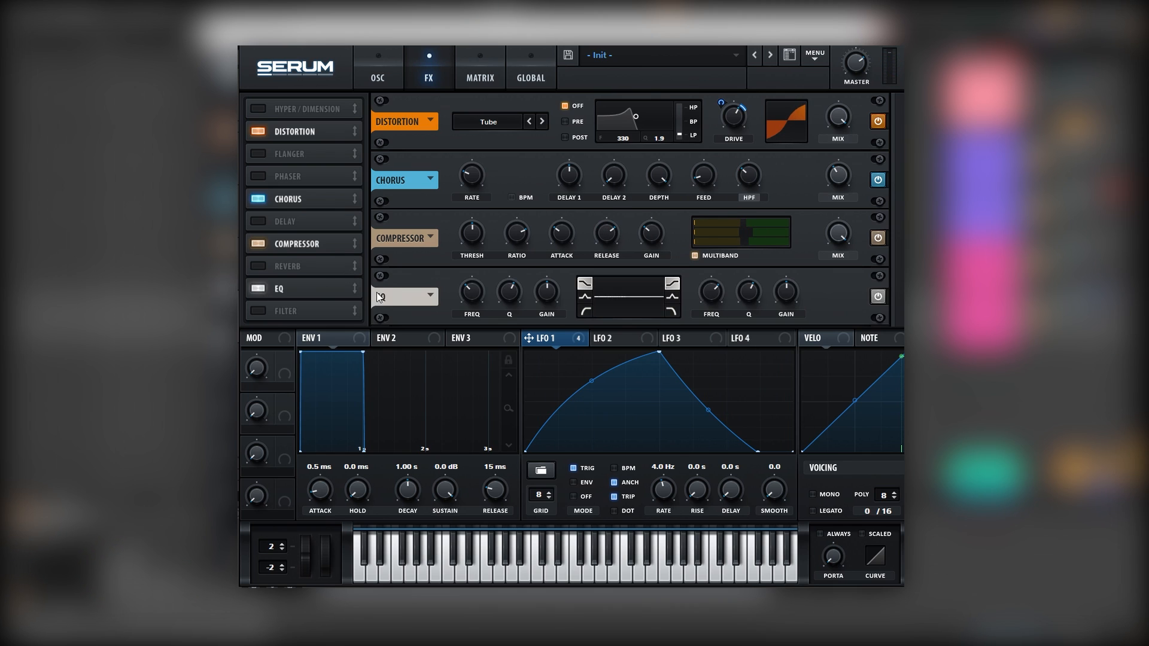
pyautogui.click(585, 298)
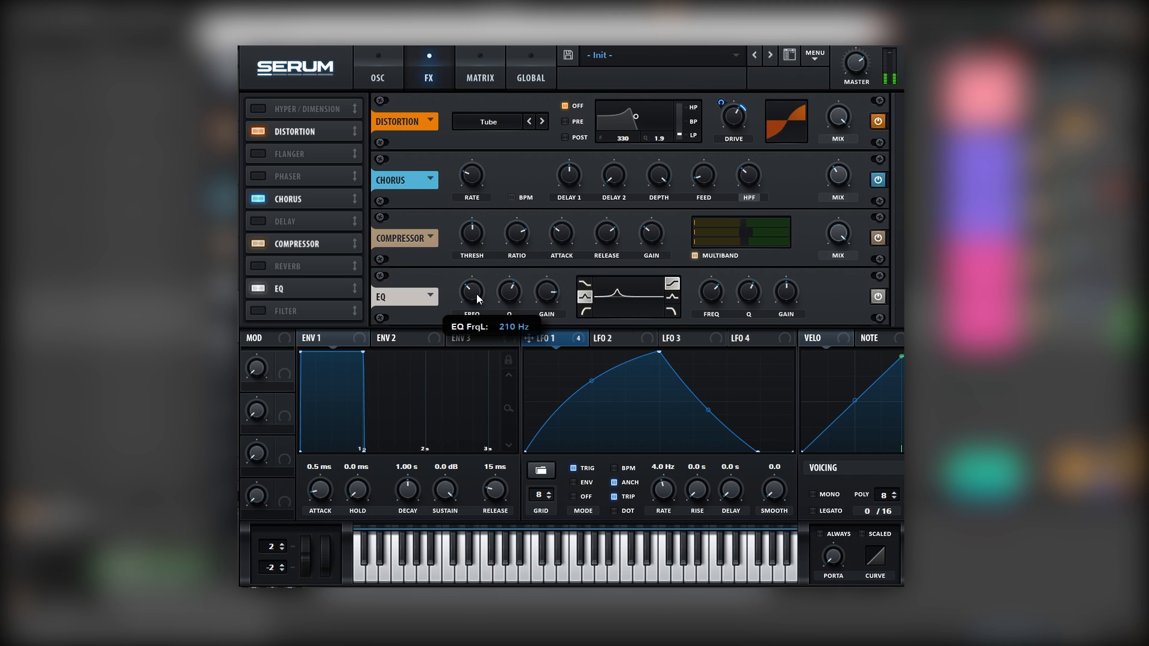
pyautogui.moveTo(476, 295); pyautogui.dragTo(492, 280)
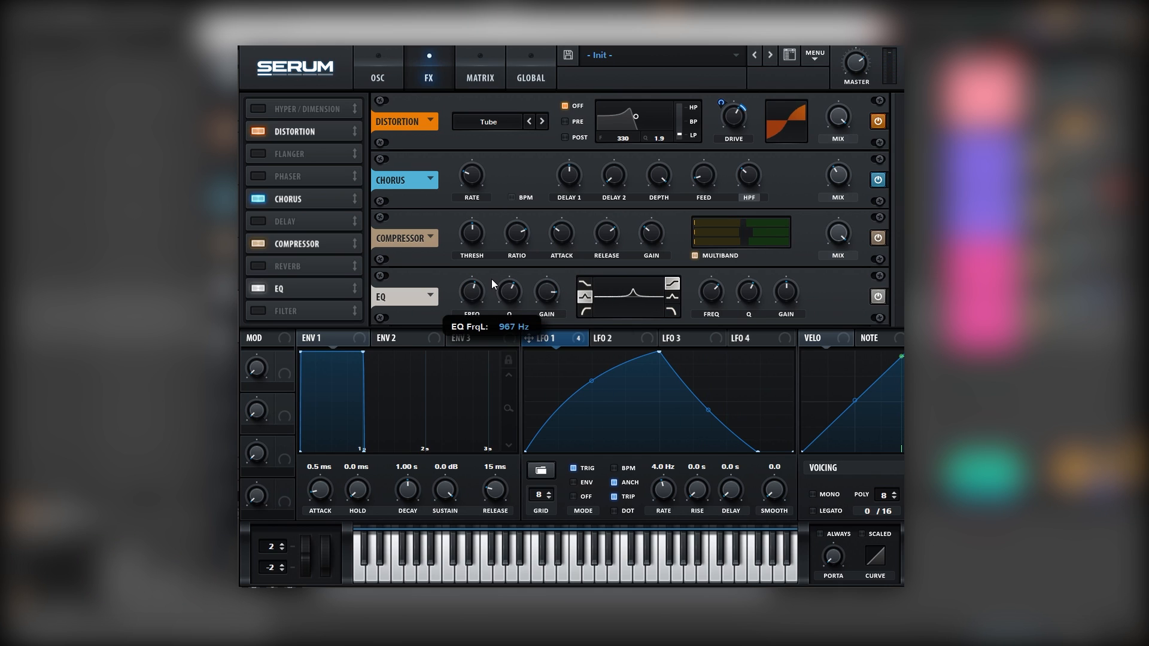
pyautogui.moveTo(490, 279); pyautogui.dragTo(461, 306)
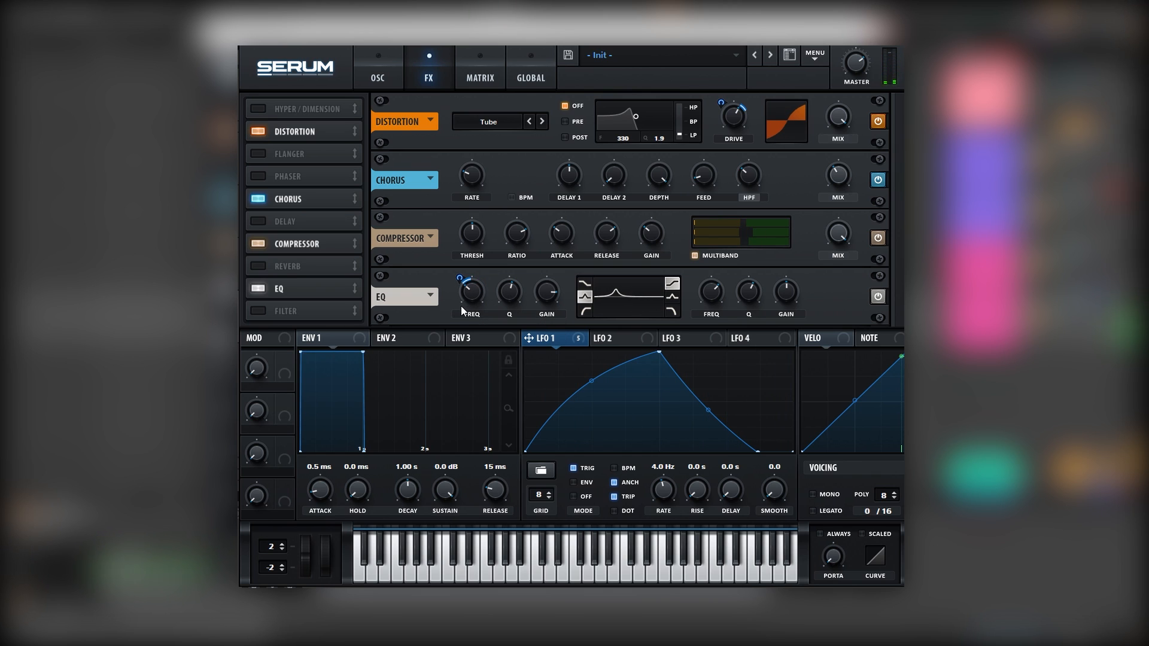
# Switch the EQ's lower band to a high-pass shape, reduce its gain and readjust its base frequency.
pyautogui.moveTo(545, 290); pyautogui.dragTo(471, 284)
pyautogui.click(586, 311)
pyautogui.moveTo(462, 279); pyautogui.dragTo(470, 320)
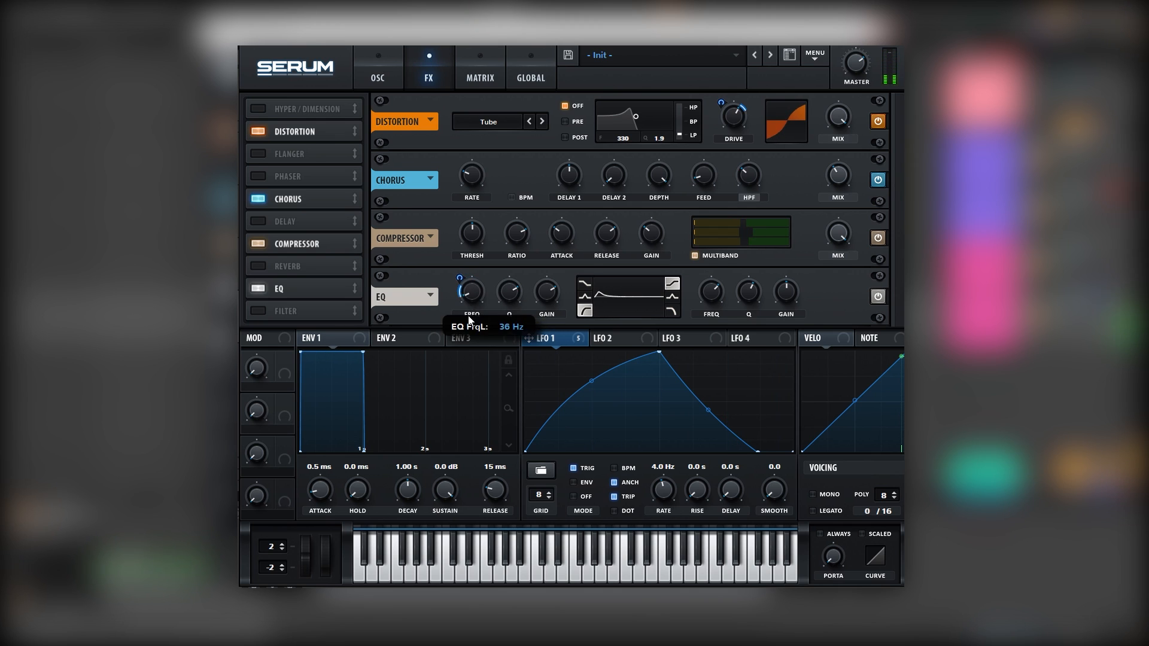
pyautogui.moveTo(464, 281); pyautogui.dragTo(463, 281)
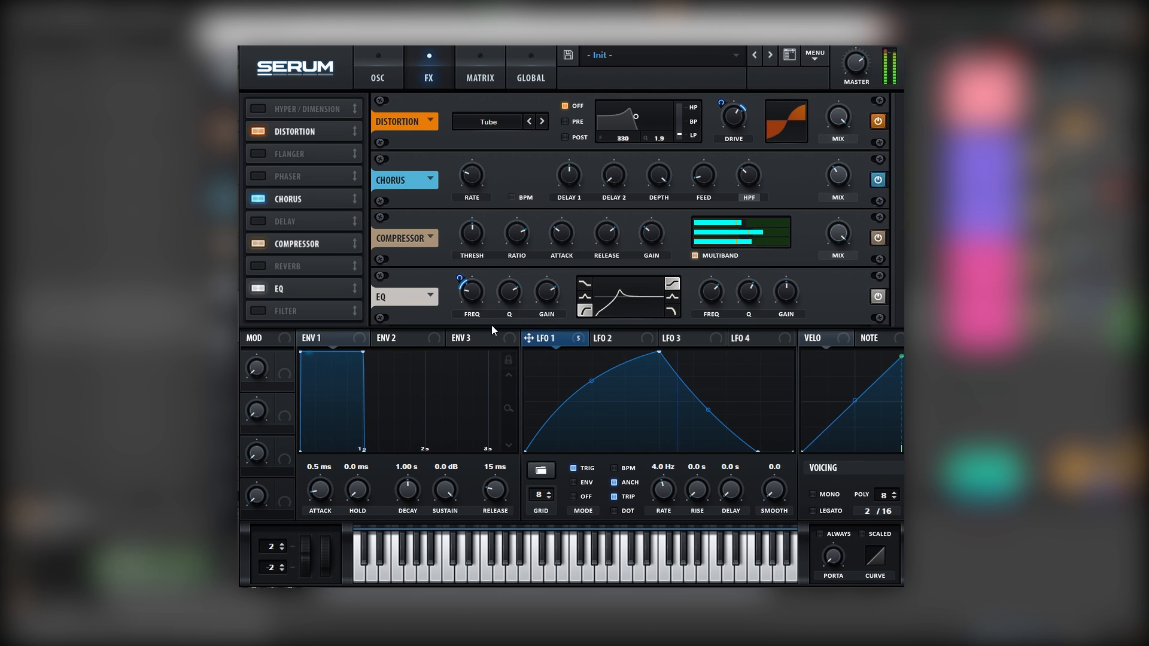
# Turn the EQ's upper band into a peak boosted by 17.5 dB and shift its frequency.
pyautogui.click(673, 297)
pyautogui.moveTo(787, 295); pyautogui.dragTo(802, 265)
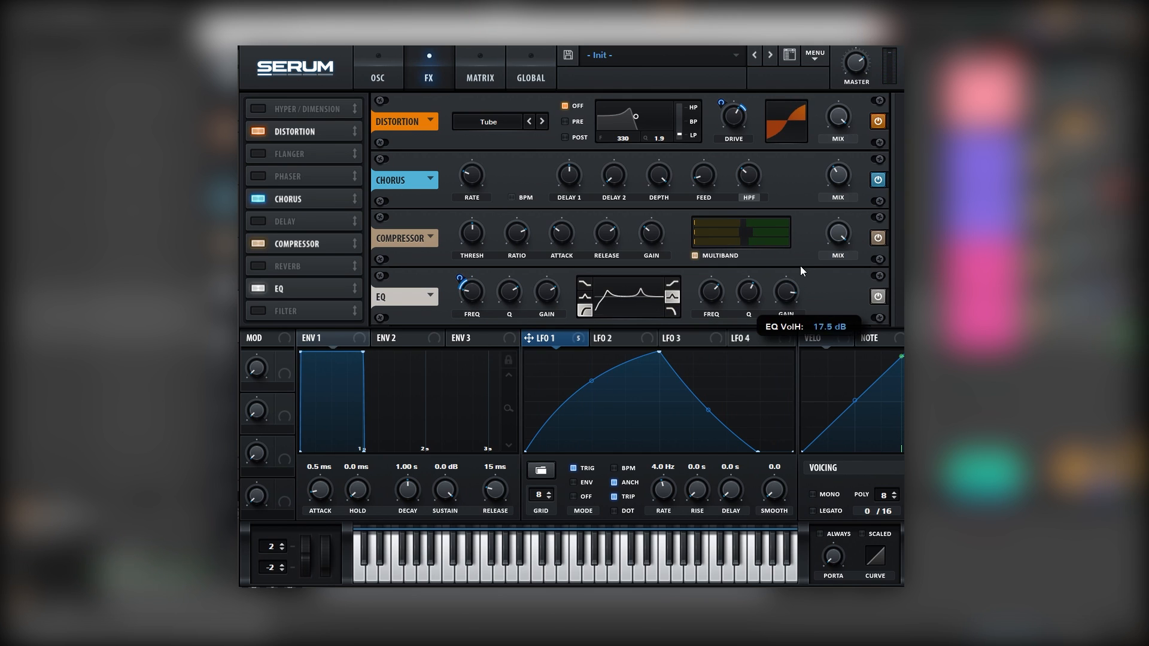
pyautogui.moveTo(705, 294); pyautogui.dragTo(699, 306)
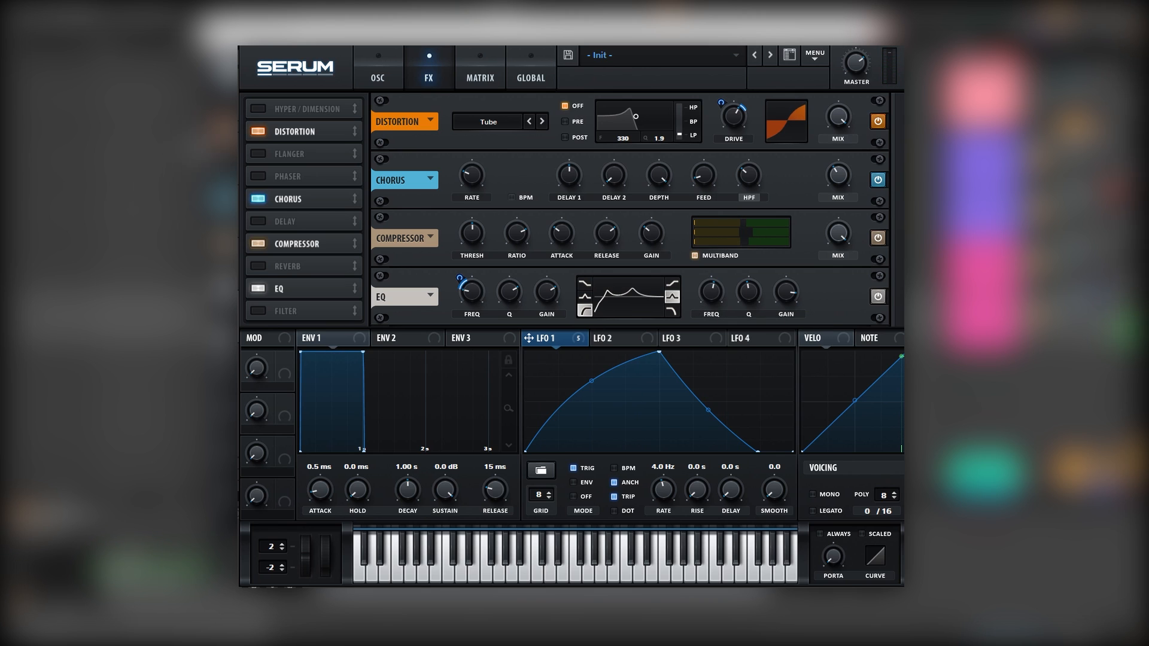
# Add an effects Filter of the Reverb type, adjust its cutoff and reduce its mix.
pyautogui.click(258, 310)
pyautogui.click(300, 309)
pyautogui.click(483, 300)
pyautogui.moveTo(500, 356)
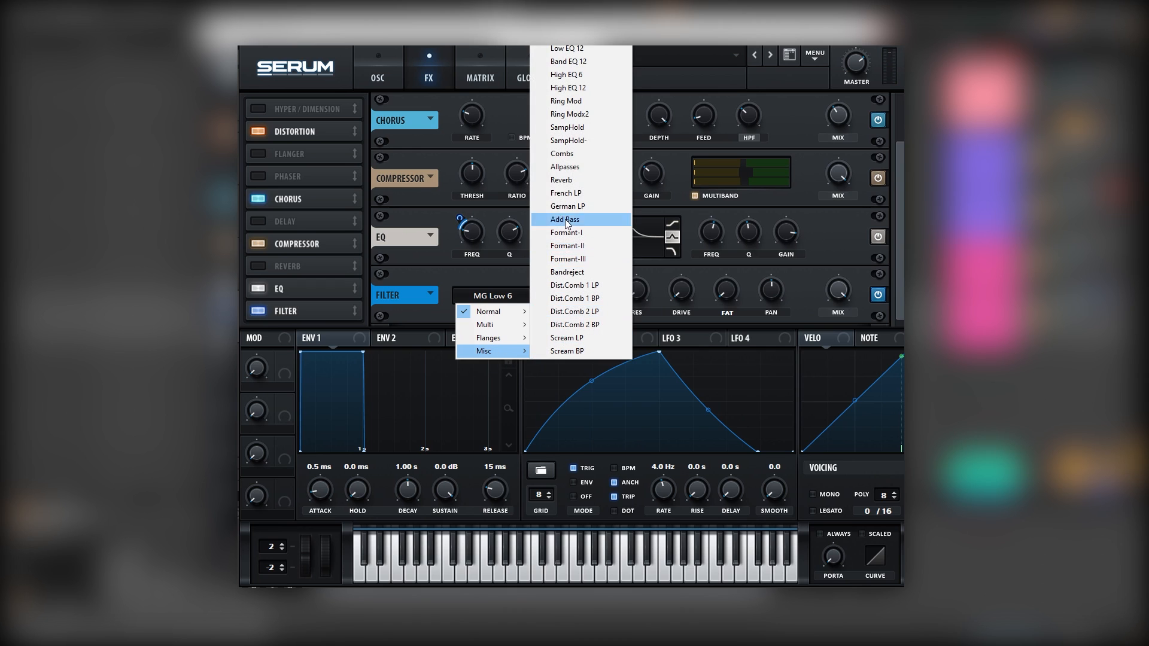
pyautogui.click(565, 182)
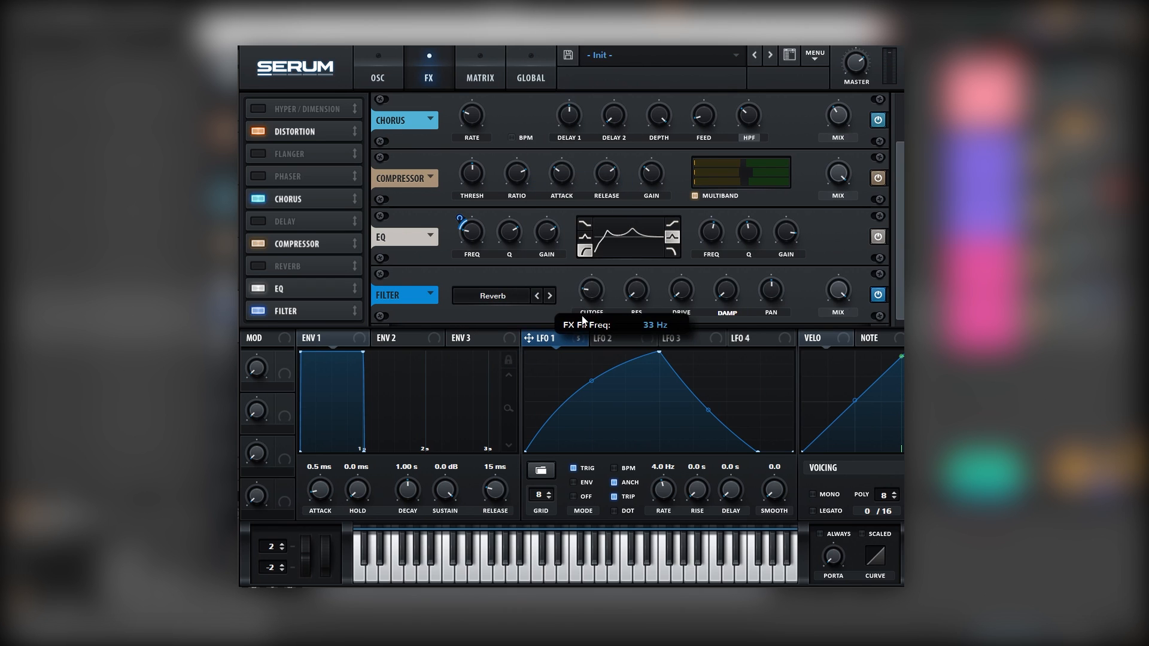
pyautogui.moveTo(584, 323); pyautogui.dragTo(587, 298)
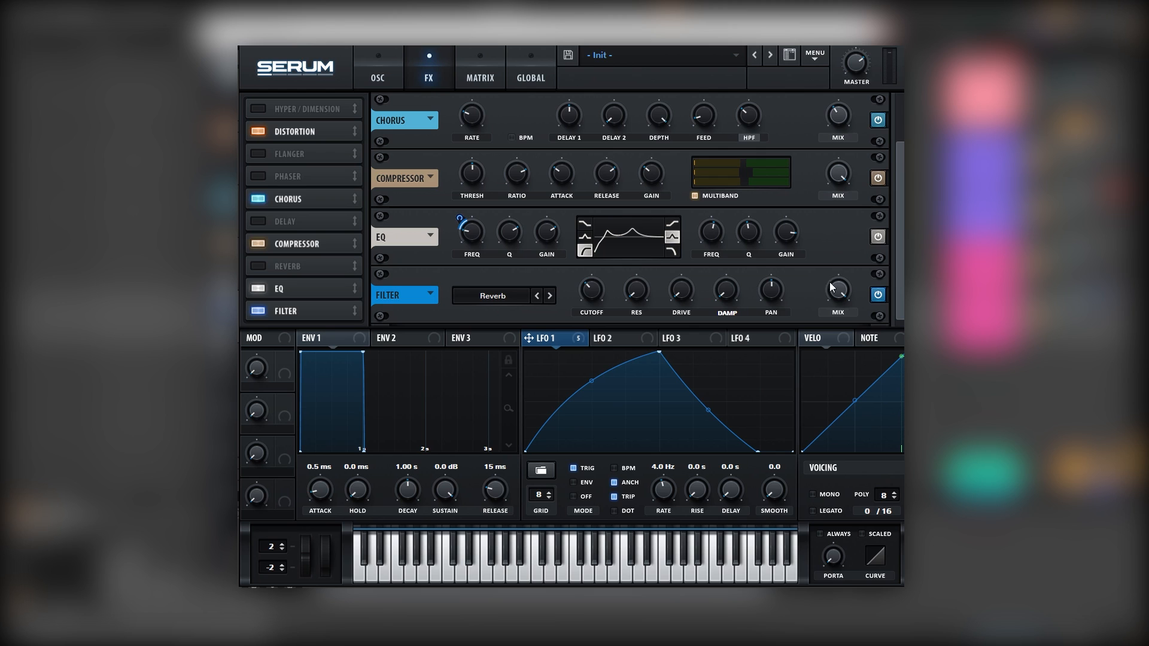
pyautogui.moveTo(839, 291); pyautogui.dragTo(808, 333)
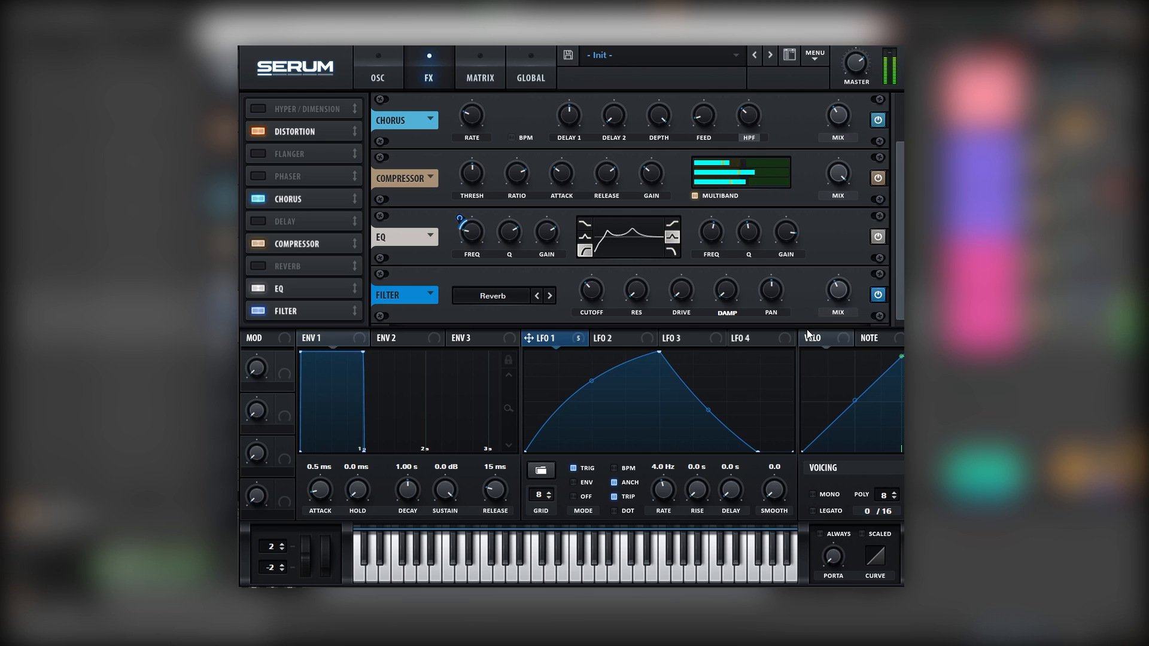
# Add a Hall Reverb, shorten its decay to about 3.6 s and reduce its size.
pyautogui.click(264, 268)
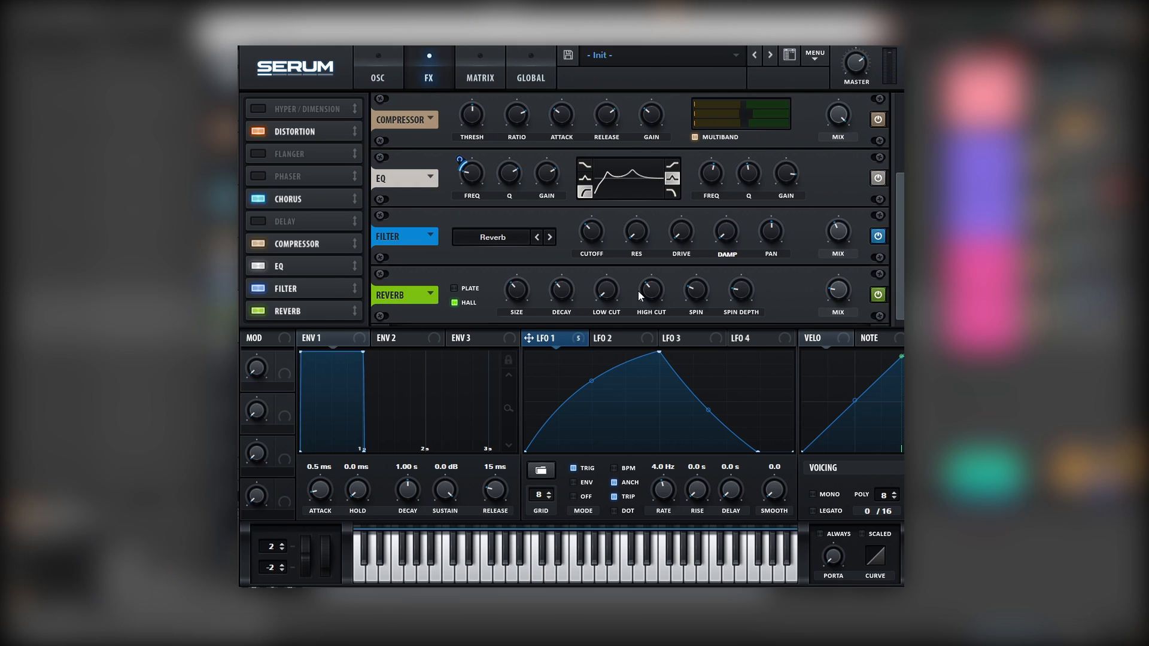
pyautogui.moveTo(561, 291)
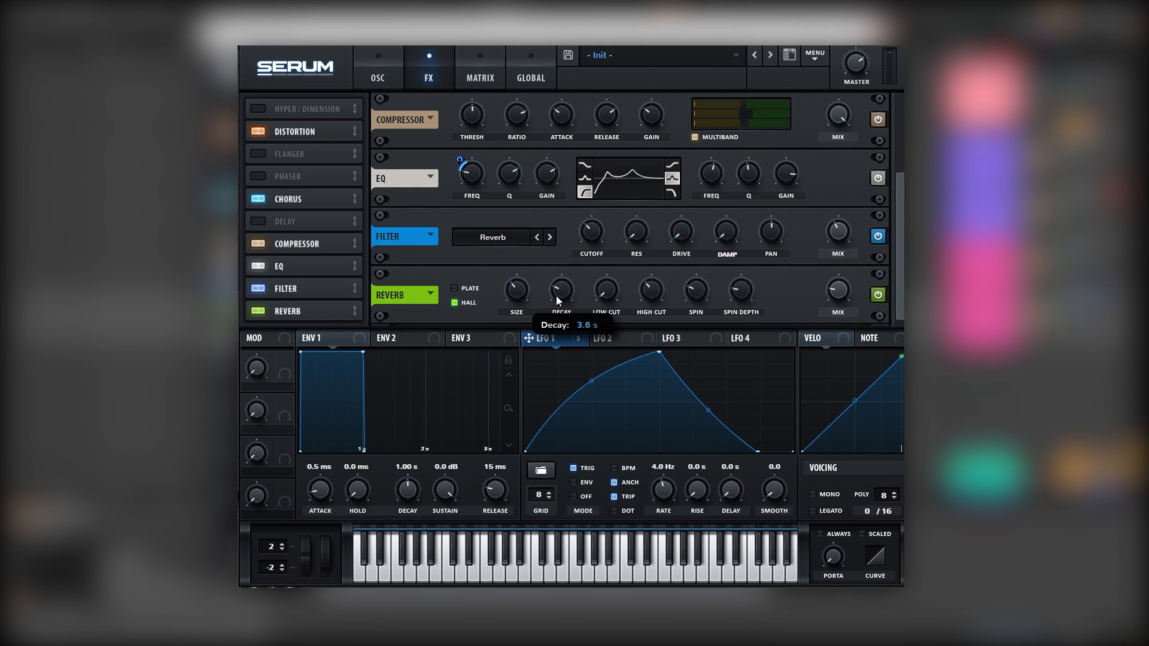
pyautogui.moveTo(516, 293); pyautogui.dragTo(510, 316)
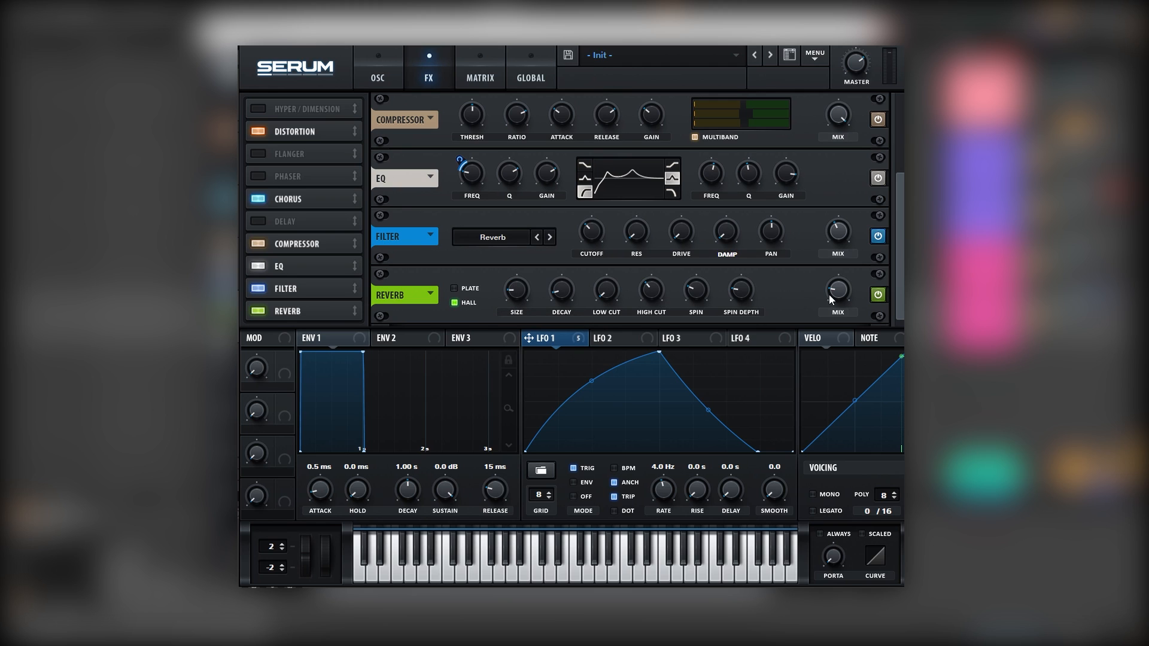
# Modulate the Reverb's mix with LFO 2 at a 1/2 rate, raise its low cut and audition the sound.
pyautogui.moveTo(843, 289); pyautogui.dragTo(847, 321)
pyautogui.click(623, 339)
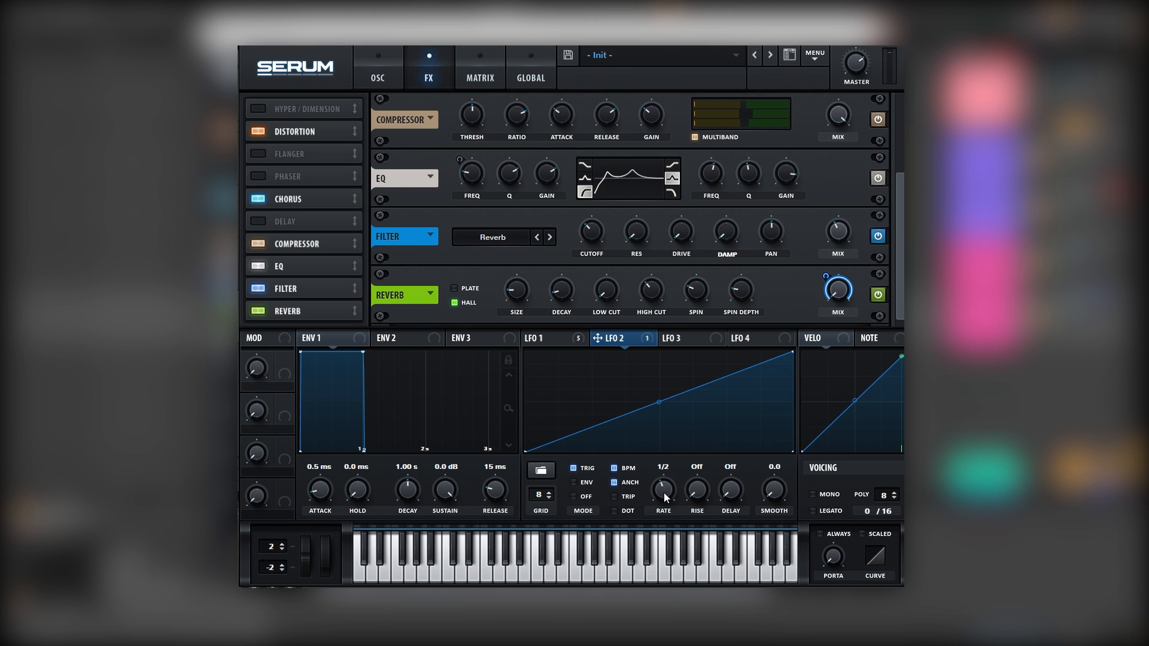
pyautogui.press('space')
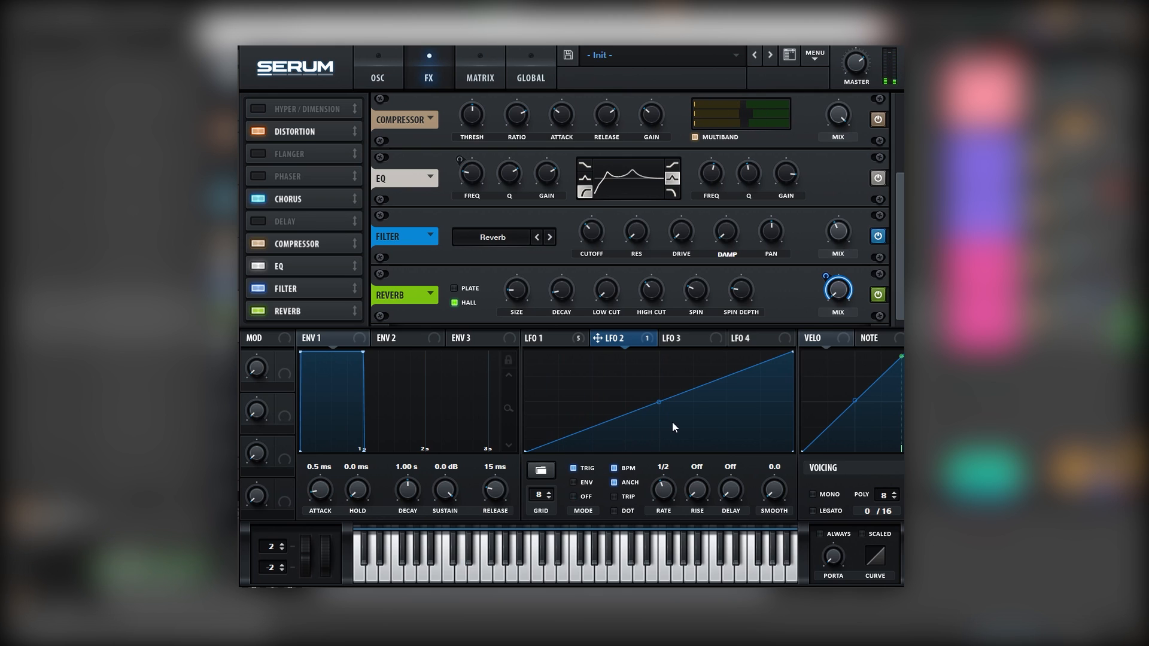
pyautogui.moveTo(609, 281)
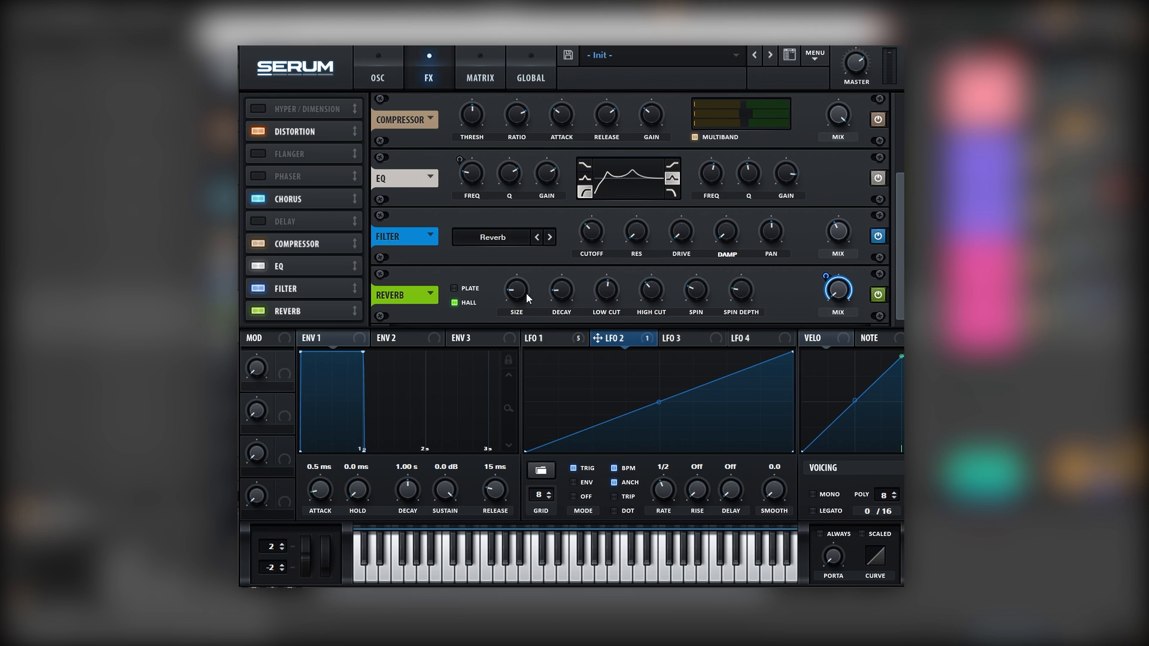
pyautogui.moveTo(522, 286)
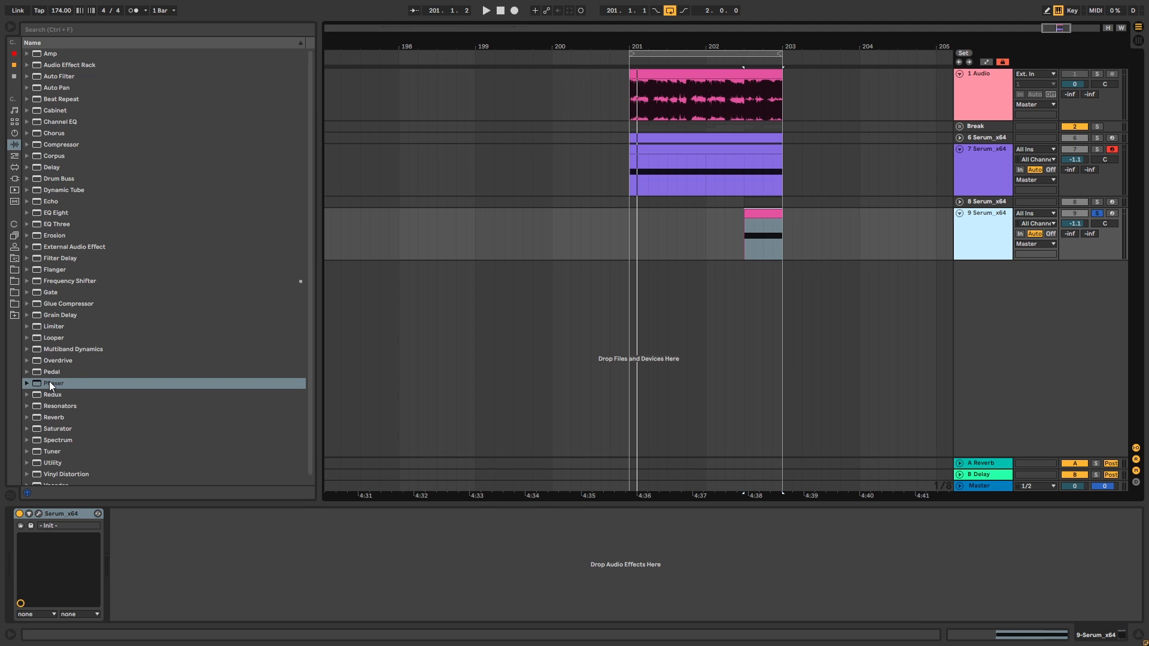
# In Ableton Live, add a Phaser after Serum on track 9 and lower its frequency to about 854 Hz during playback.
pyautogui.moveTo(49, 382); pyautogui.dragTo(208, 555)
pyautogui.press('space')
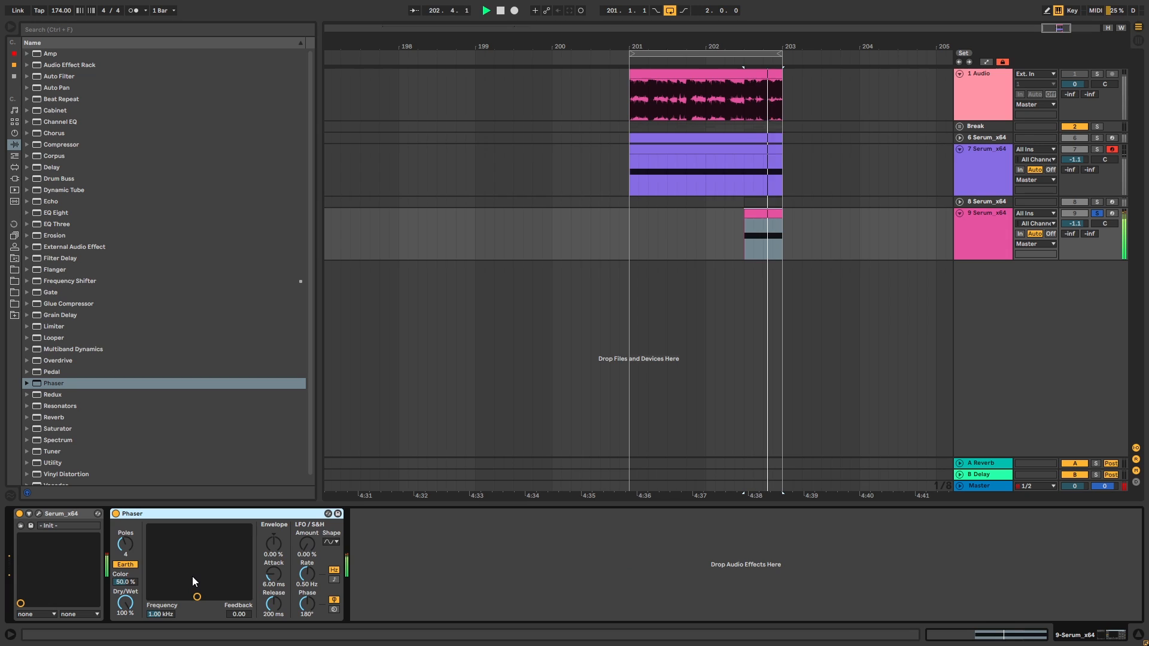
pyautogui.moveTo(197, 598)
pyautogui.mouseDown()
pyautogui.moveTo(180, 597)
pyautogui.moveTo(195, 594)
pyautogui.mouseUp()
pyautogui.press('space')
pyautogui.press('space')
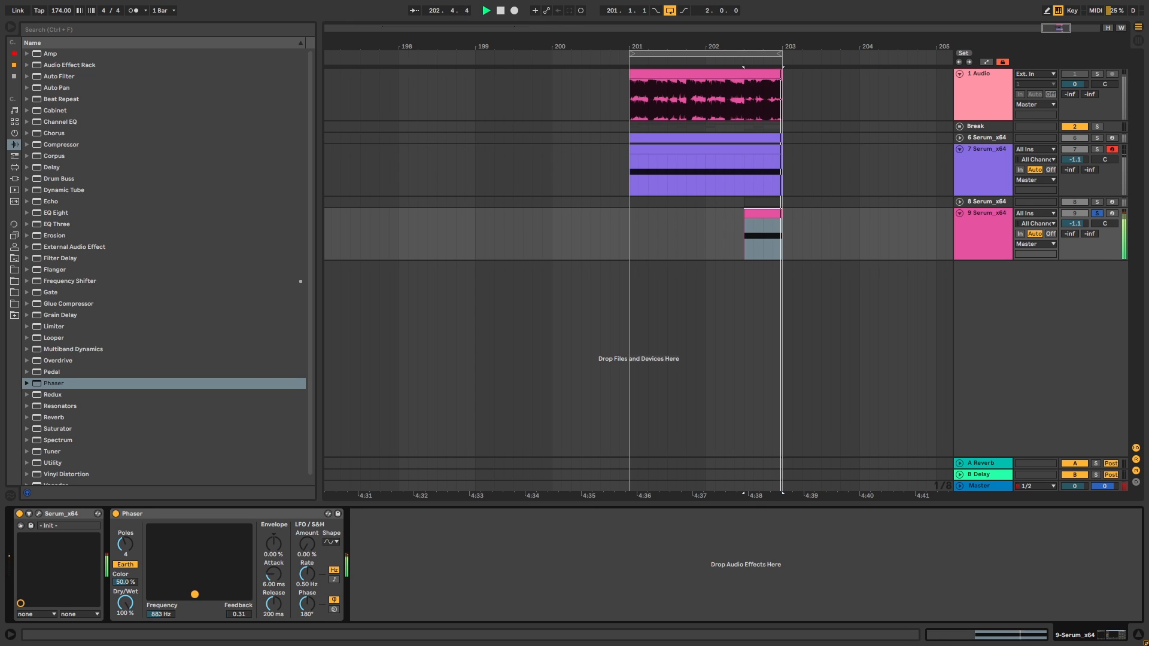
# Add iZotope Trash 2 after the Phaser and split it into three bands at about 120 Hz and 2 kHz.
pyautogui.click(13, 65)
pyautogui.moveTo(66, 53); pyautogui.dragTo(402, 566)
pyautogui.moveTo(390, 526); pyautogui.dragTo(390, 526)
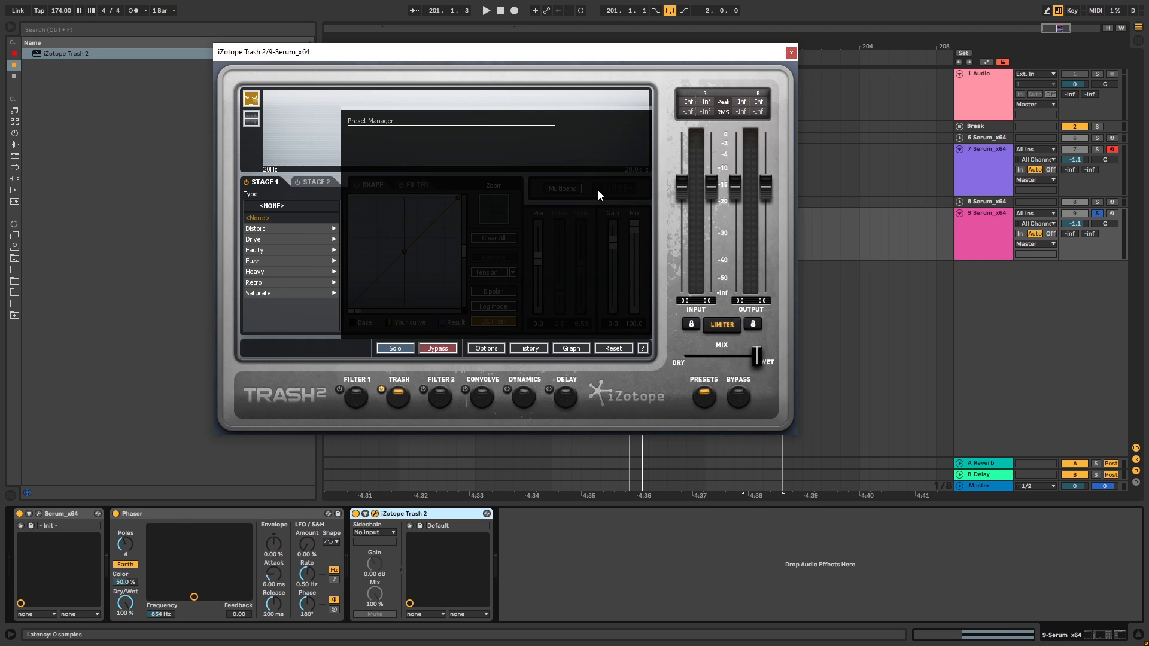
pyautogui.click(565, 187)
pyautogui.click(544, 139)
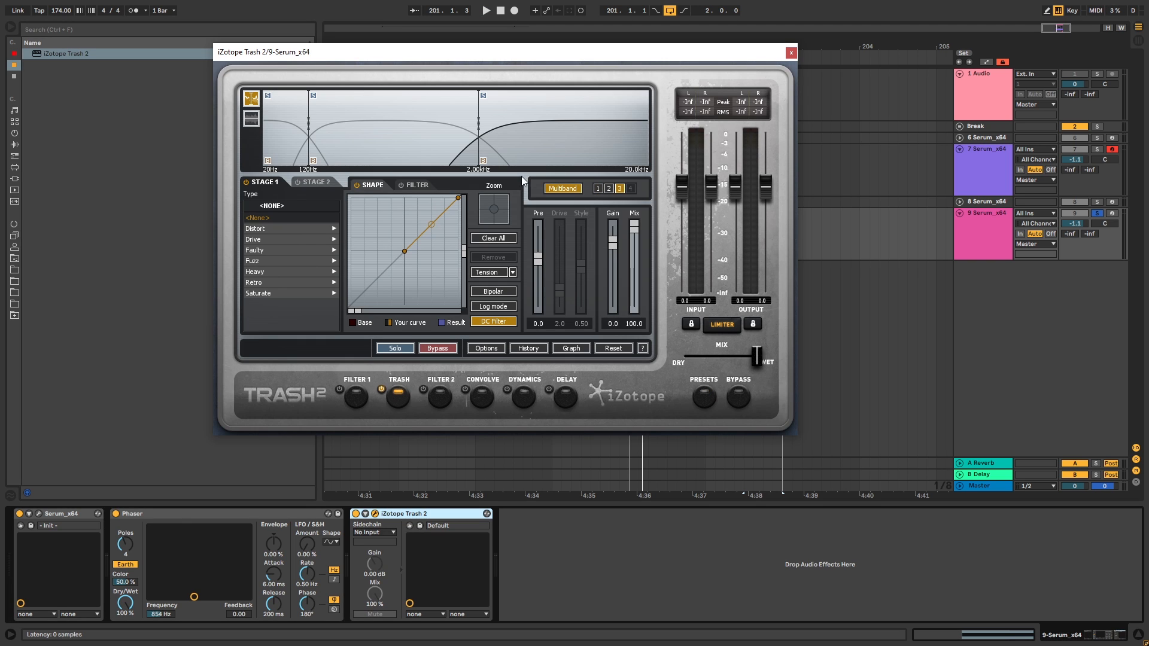
# Apply the Blues Driver distortion to Trash 2's third band, raise its drive to 2.9 and close the plugin window.
pyautogui.click(304, 229)
pyautogui.click(293, 228)
pyautogui.press('space')
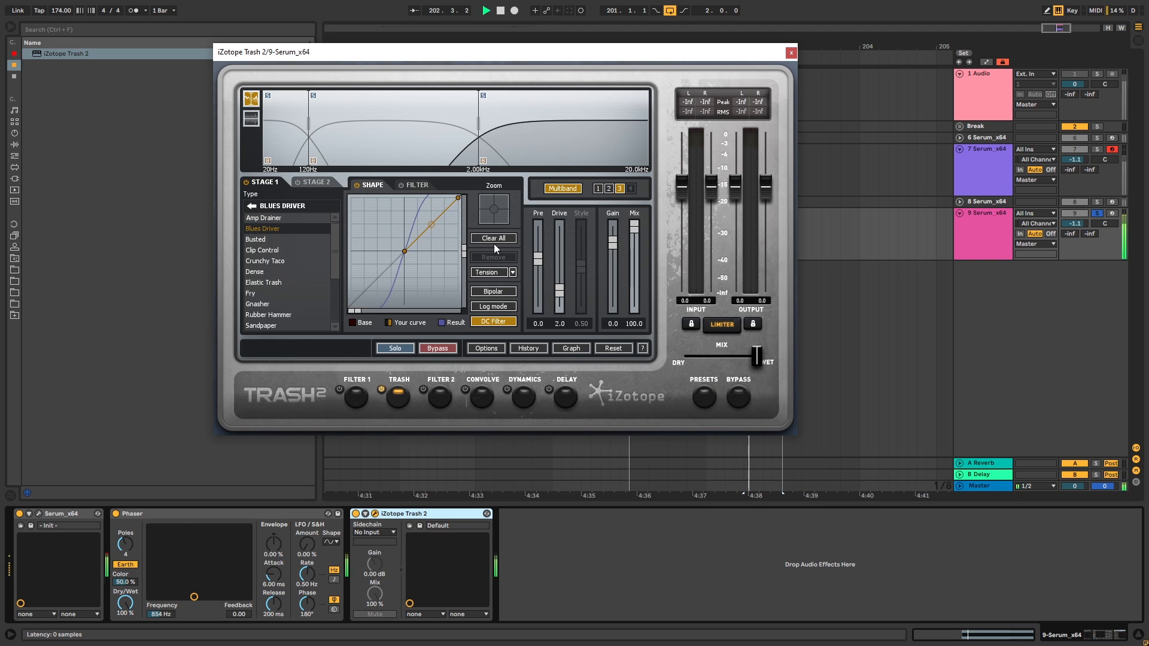
pyautogui.moveTo(561, 297); pyautogui.dragTo(559, 279)
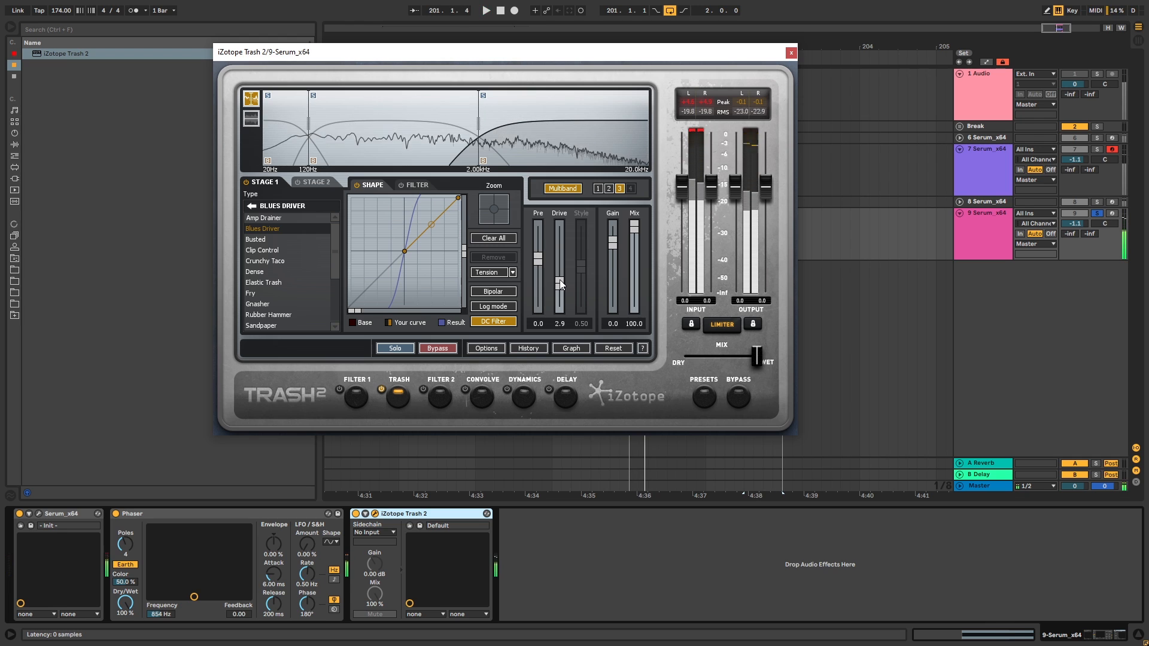
pyautogui.press('space')
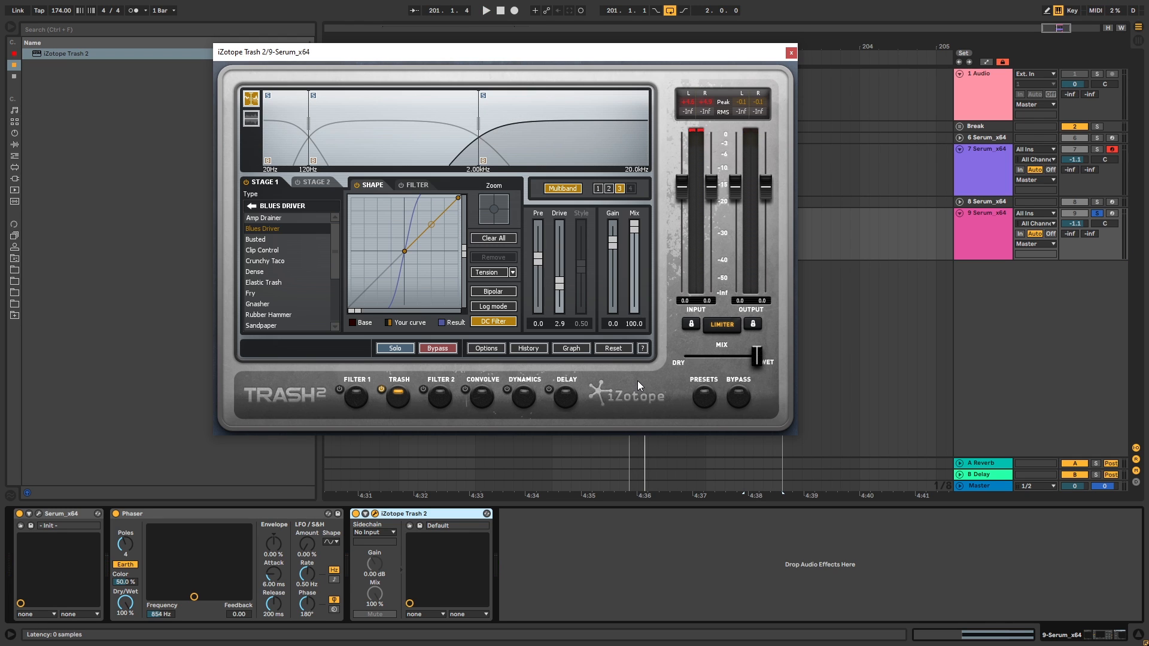
pyautogui.click(791, 52)
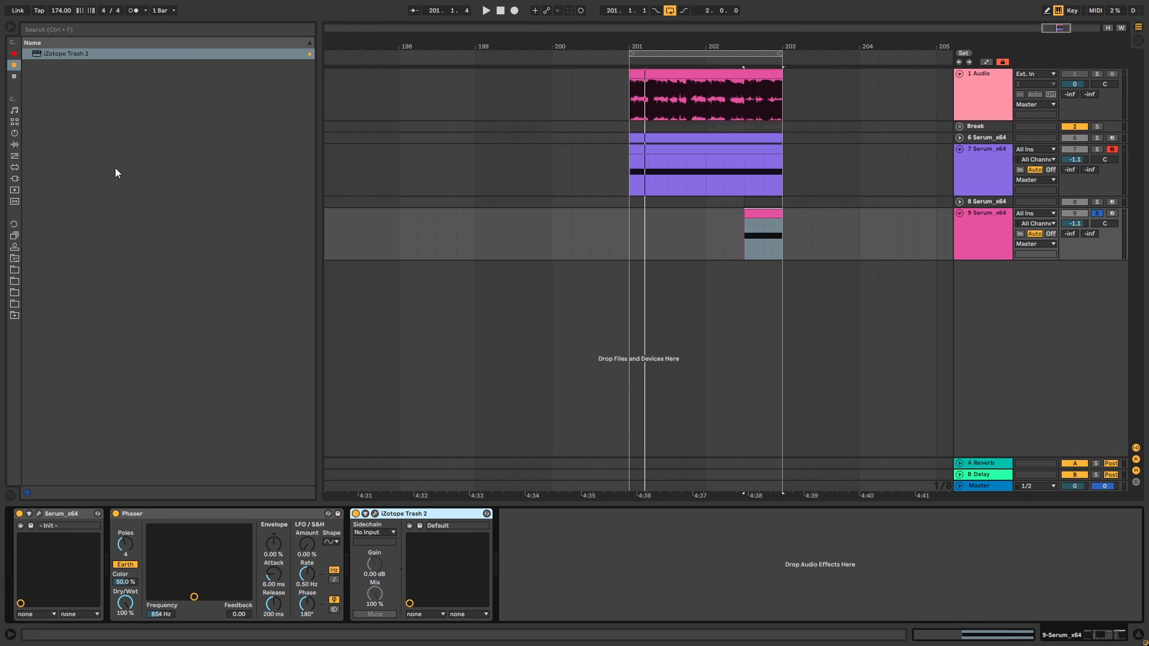
# Add the OTT preset of Multiband Dynamics after Trash 2 in the device chain.
pyautogui.click(15, 146)
pyautogui.scroll(-1, 76, 417)
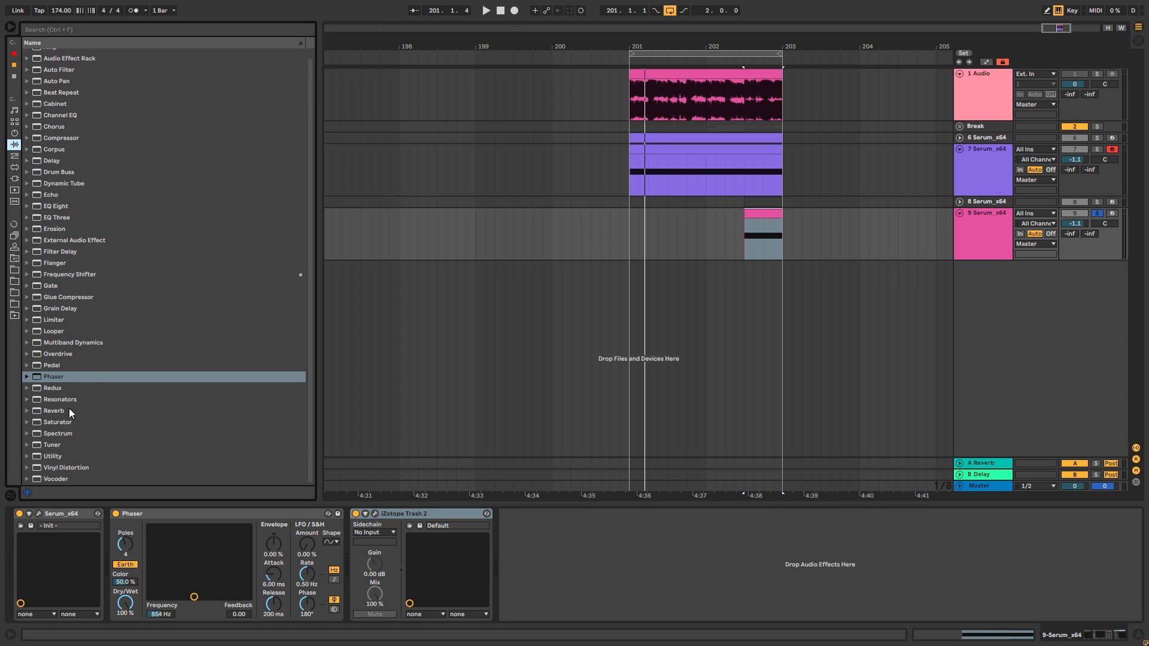
pyautogui.click(31, 343)
pyautogui.moveTo(60, 406); pyautogui.dragTo(495, 556)
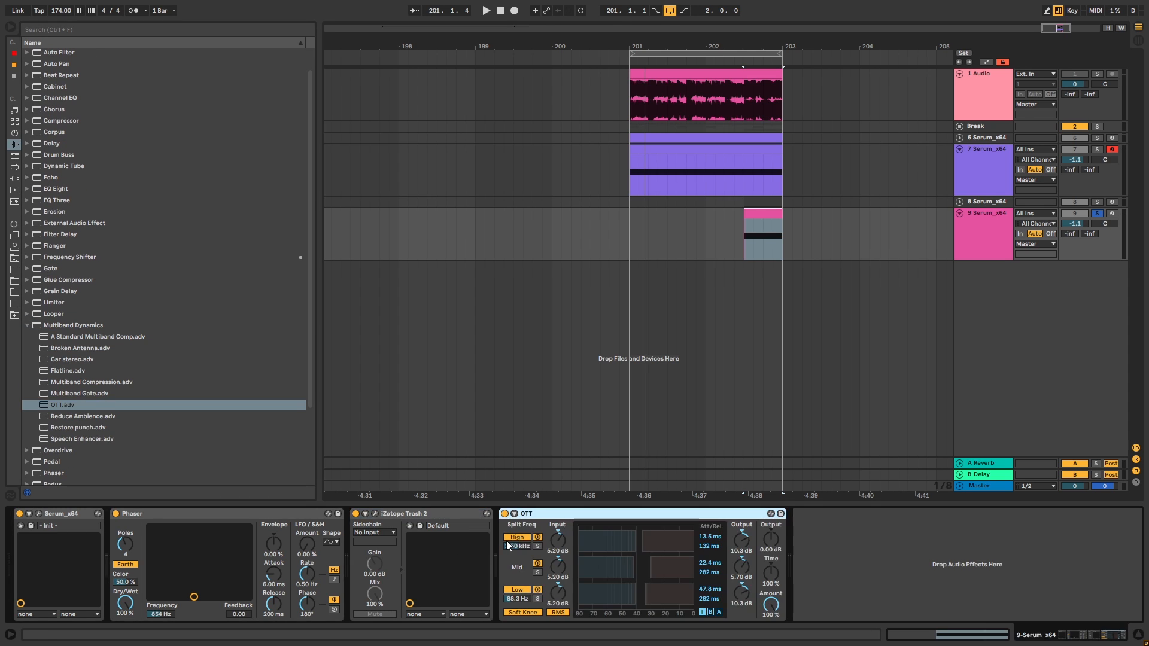
# Bypass iZotope Trash 2 on track 9 and set OTT's amount to 75 % and its overall output to 6.20 dB.
pyautogui.click(356, 514)
pyautogui.press('space')
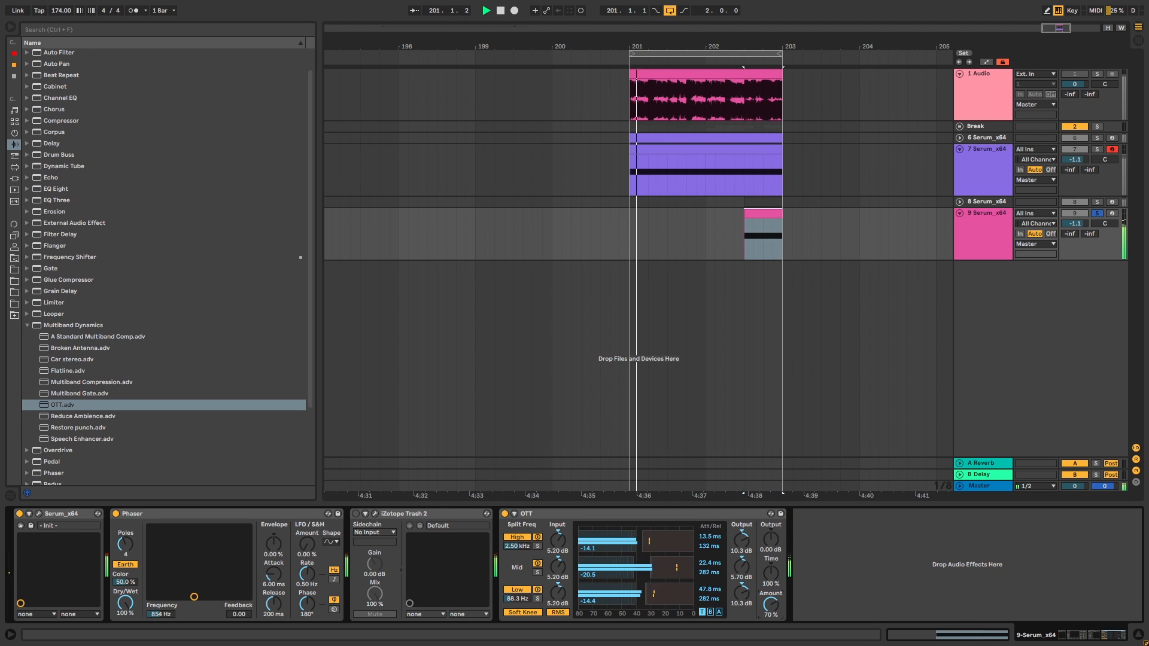
pyautogui.press('space')
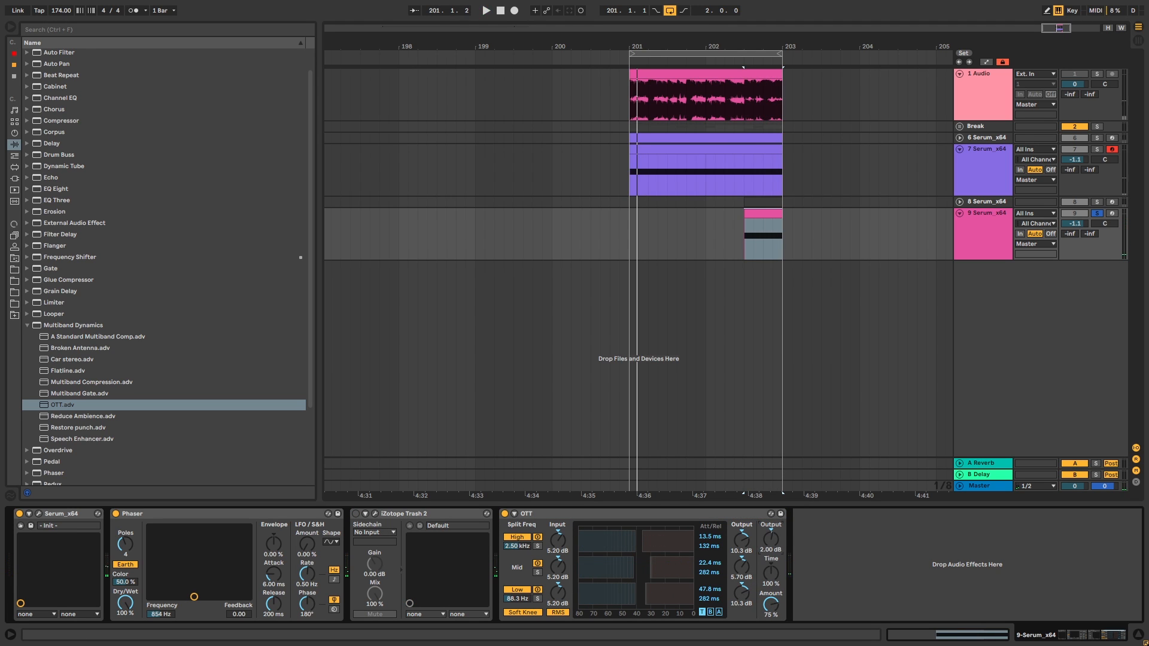
pyautogui.press('space')
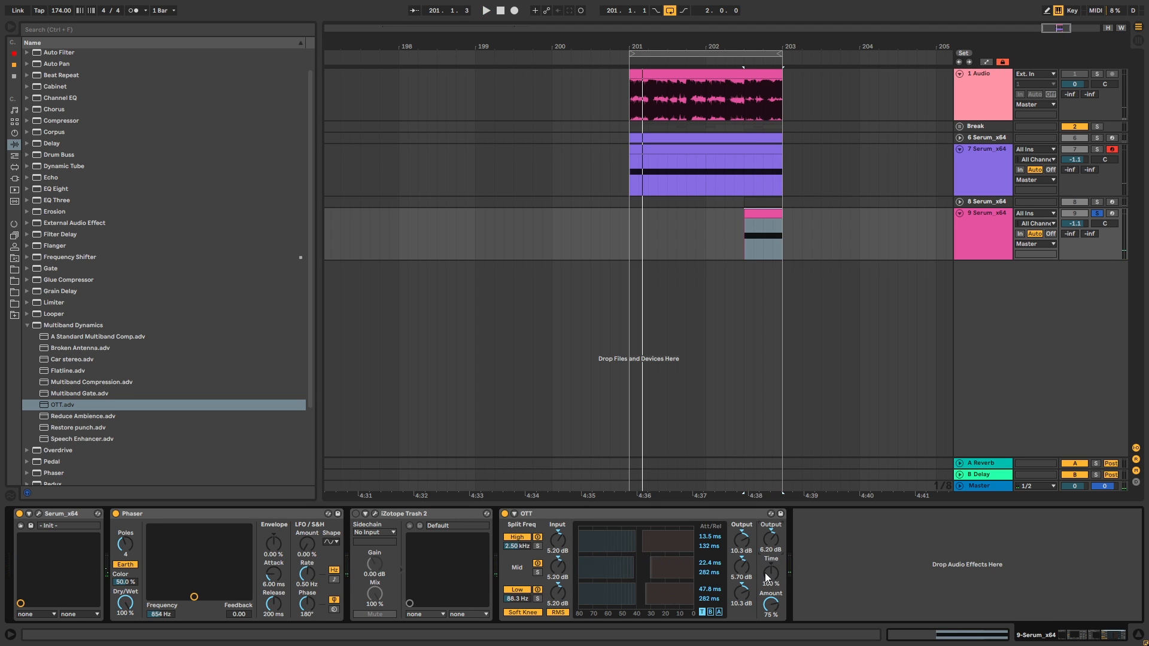
# Raise OTT's time scaling to 1000 % and play the loop to audition the soloed bass.
pyautogui.moveTo(768, 574); pyautogui.dragTo(769, 527)
pyautogui.press('space')
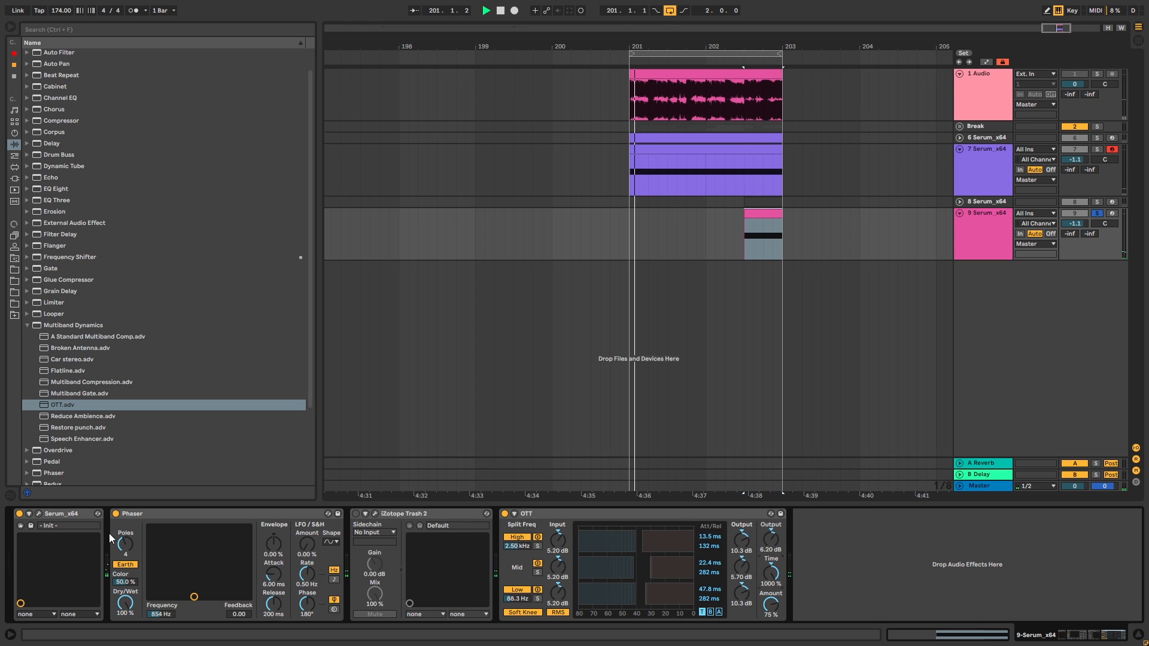
pyautogui.press('space')
# Unsolo track 9 and play the loop with all tracks to hear the bass in context.
pyautogui.click(1096, 214)
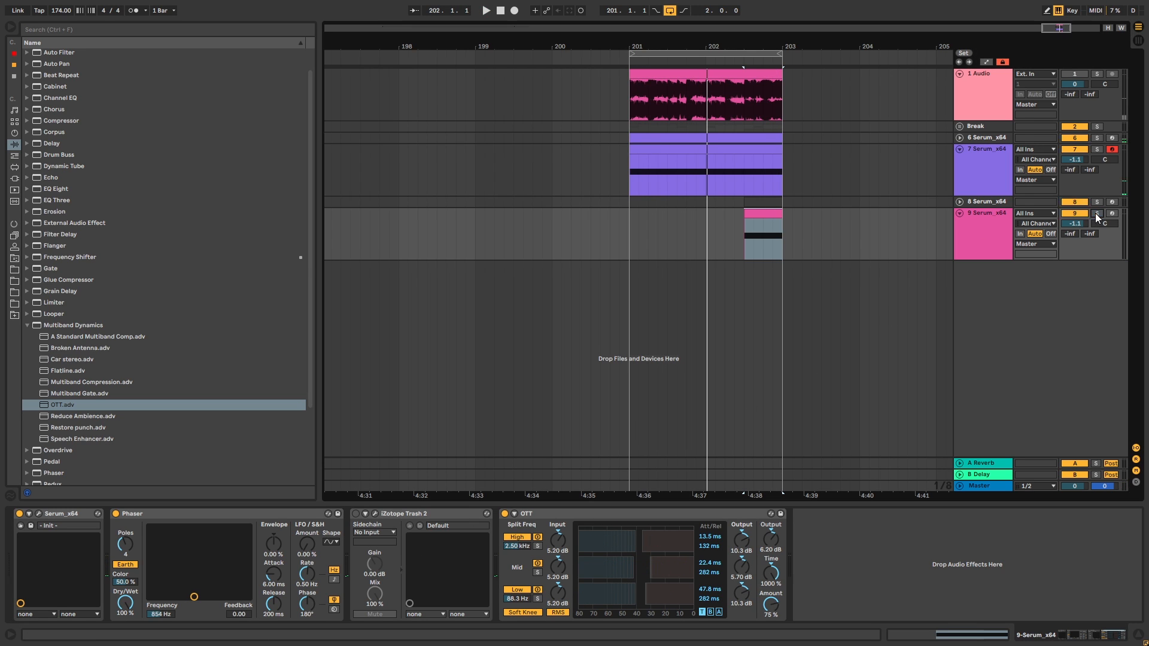
pyautogui.press('space')
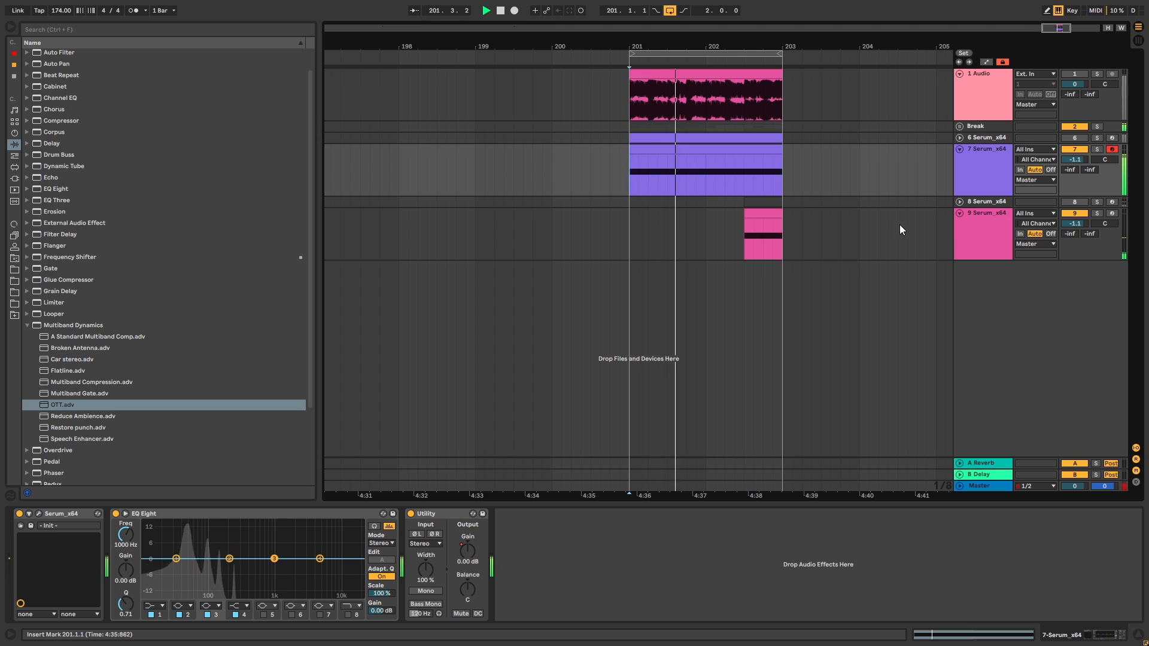
pyautogui.press('space')
# Lower the Phaser's frequency on track 9 to 674 Hz and play the loop.
pyautogui.click(976, 235)
pyautogui.moveTo(195, 601); pyautogui.dragTo(189, 597)
pyautogui.press('space')
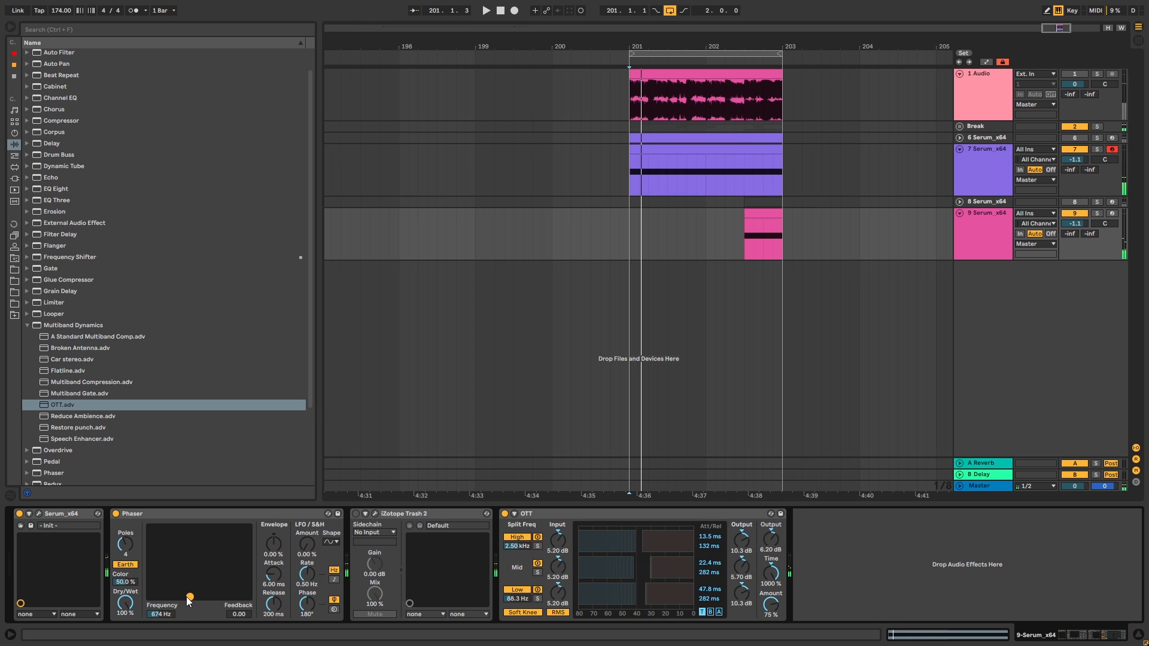
# Open track 9's Serum, raise oscillator B's wavetable position slightly and audition the change in the loop.
pyautogui.click(40, 513)
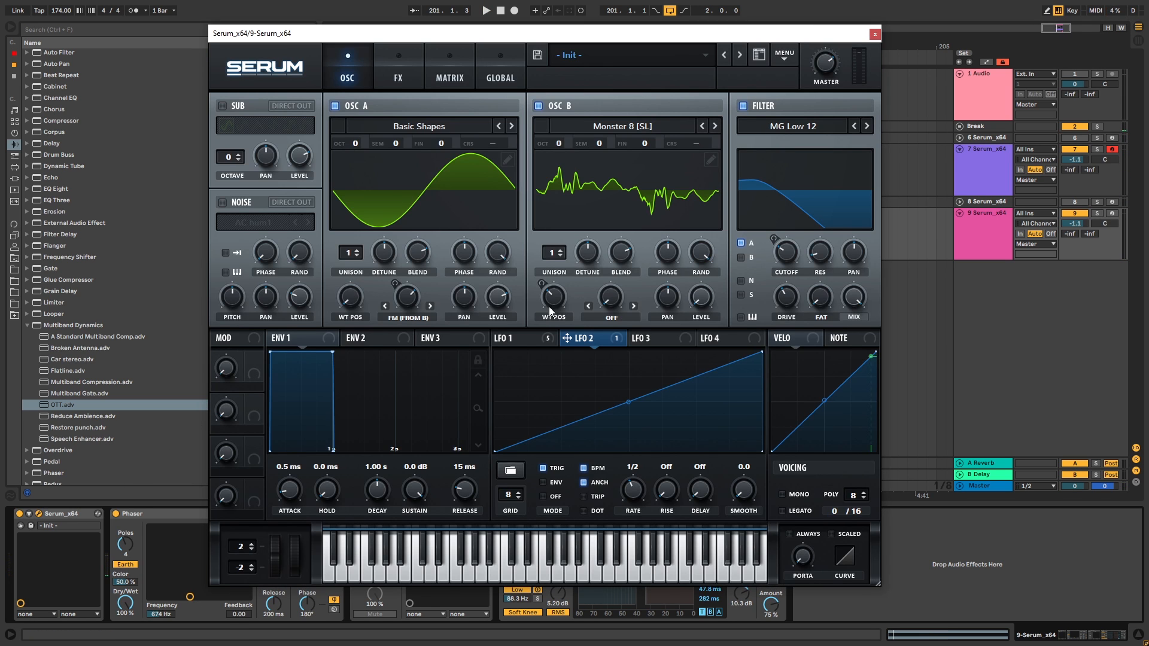
pyautogui.moveTo(403, 311)
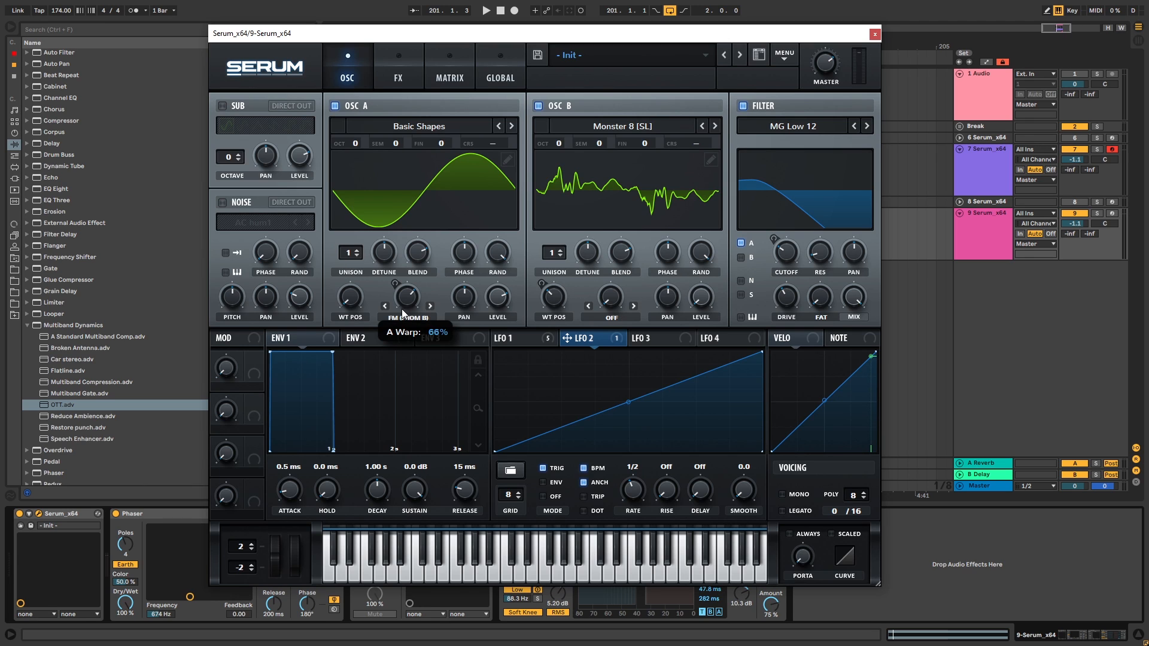
pyautogui.moveTo(563, 292)
pyautogui.moveTo(569, 285); pyautogui.dragTo(572, 279)
pyautogui.press('space')
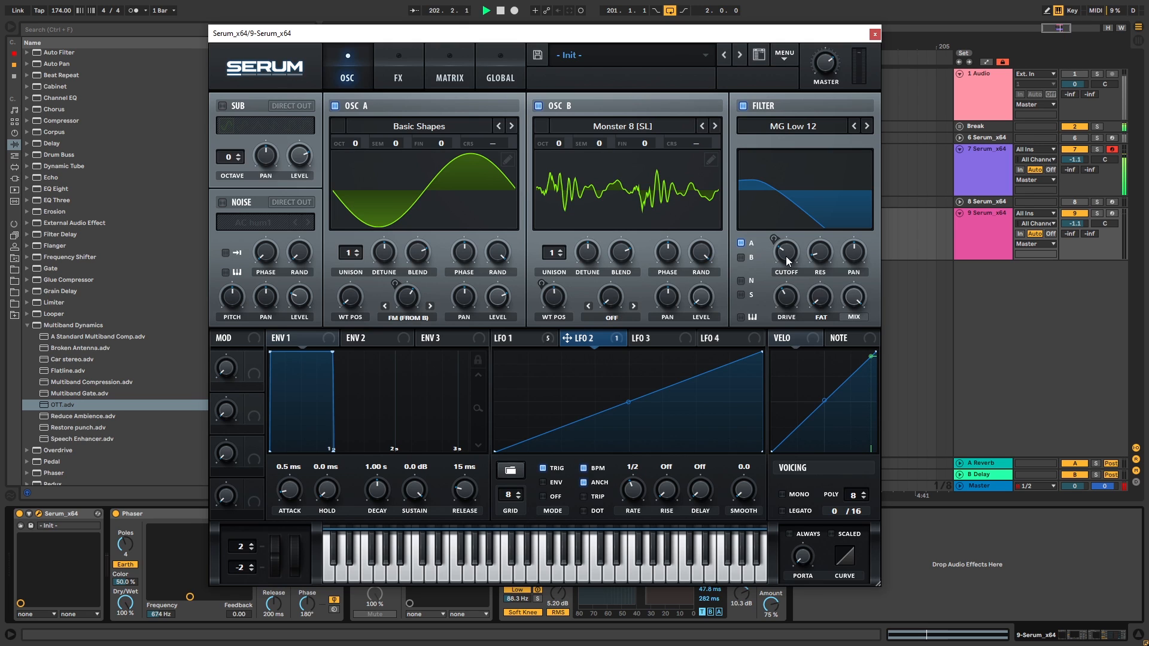
pyautogui.moveTo(788, 256)
pyautogui.press('space')
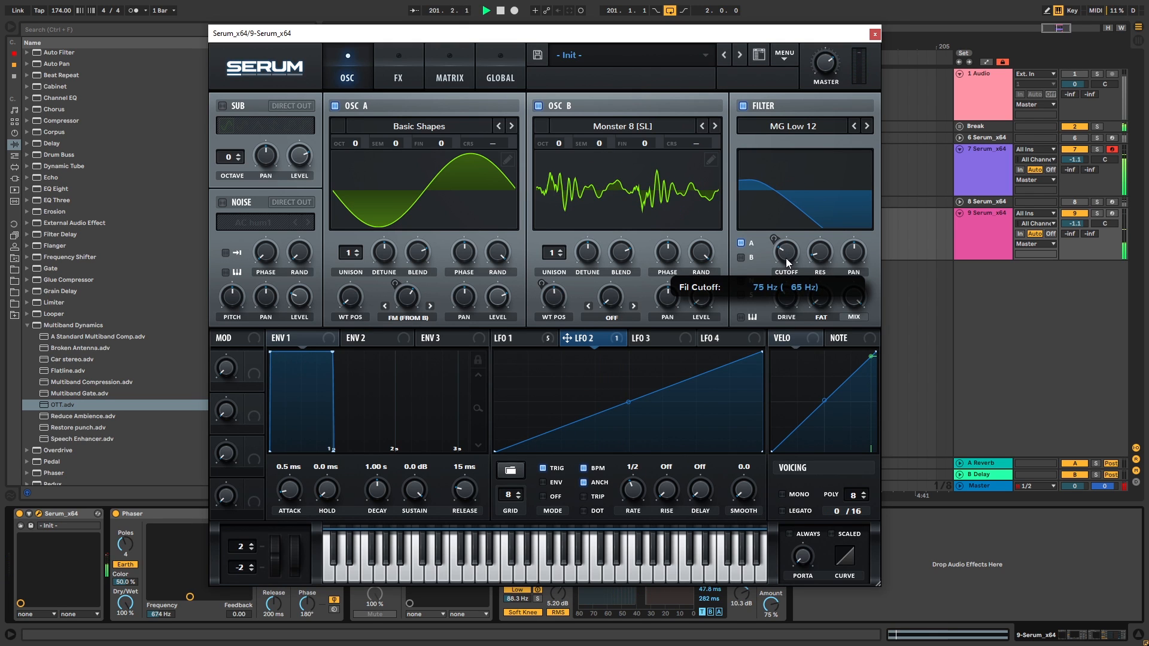
pyautogui.moveTo(362, 303)
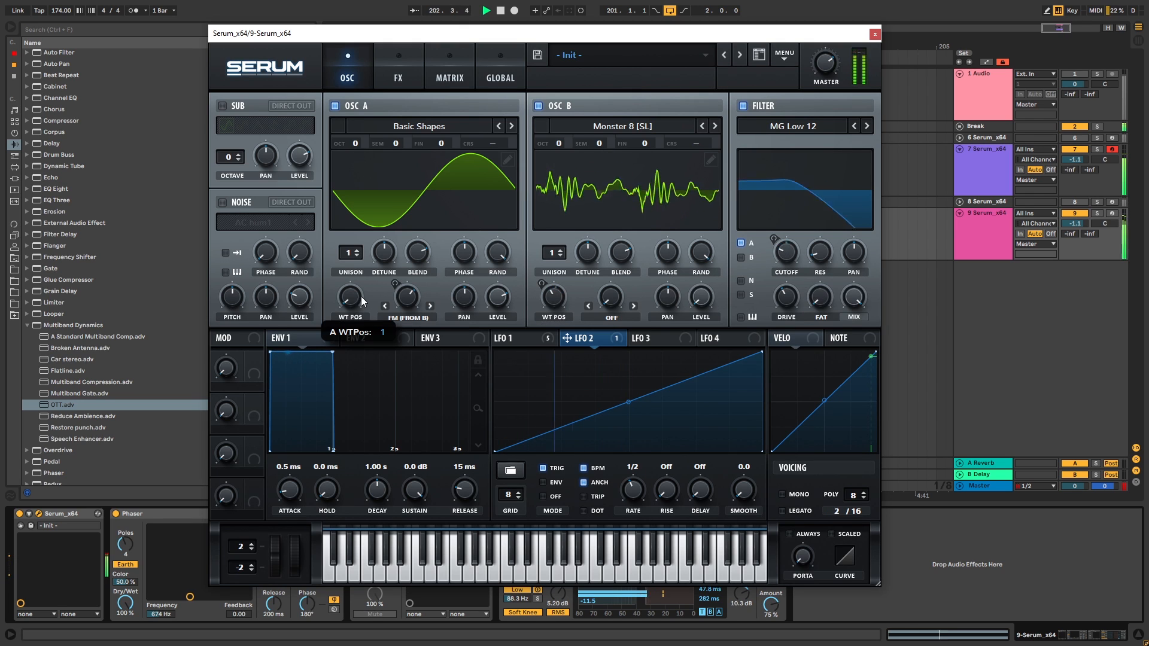
pyautogui.press('space')
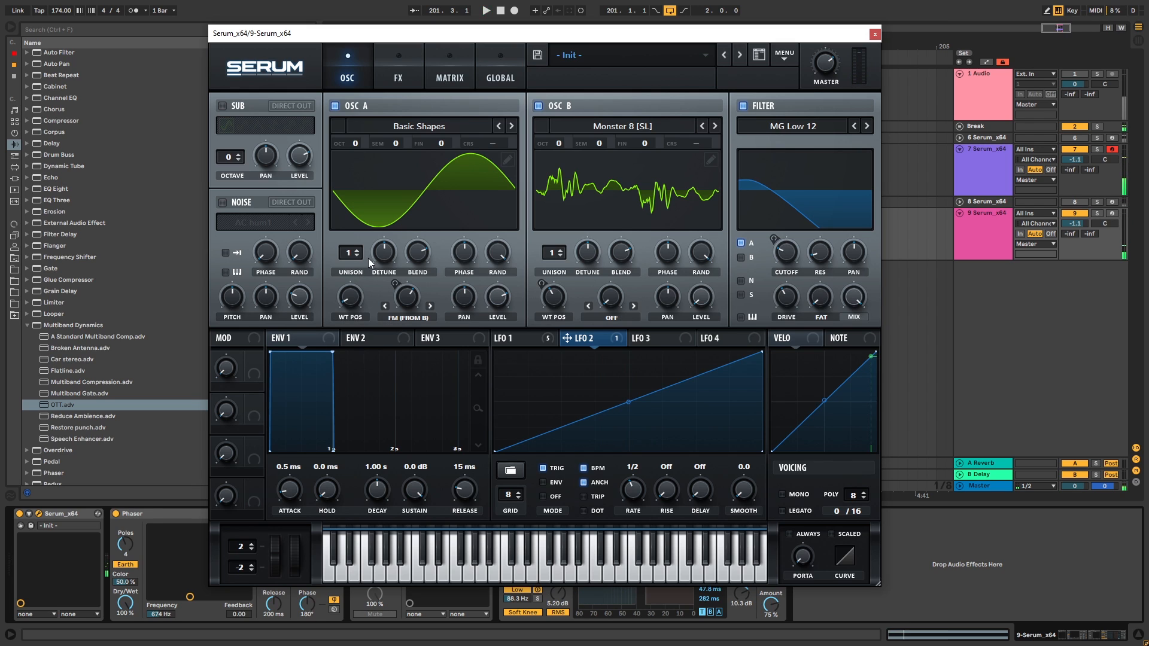